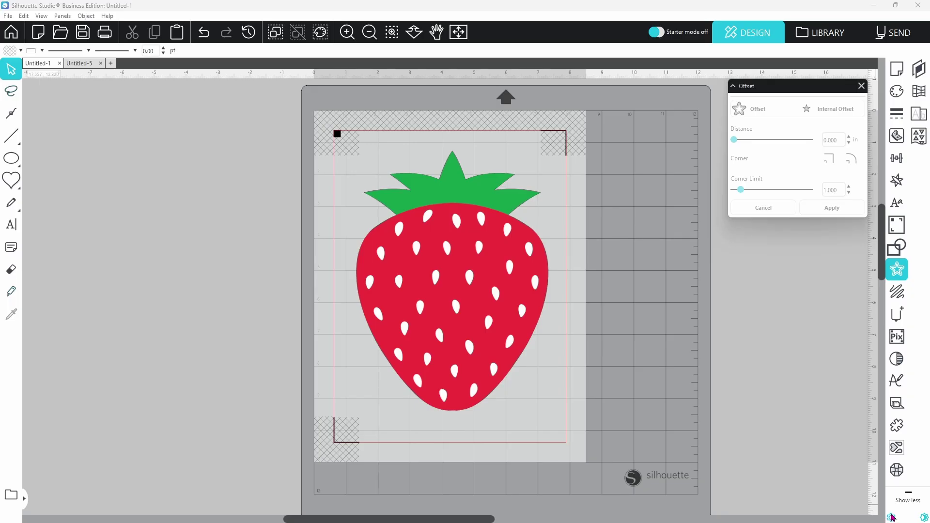
# Check the strawberry's cut lines on the send page and return to the design page.
pyautogui.click(893, 32)
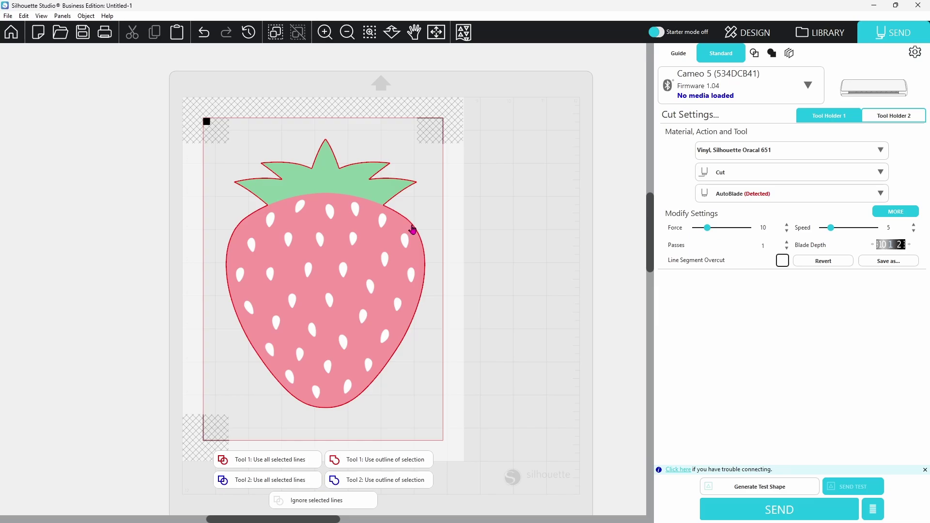
pyautogui.click(741, 37)
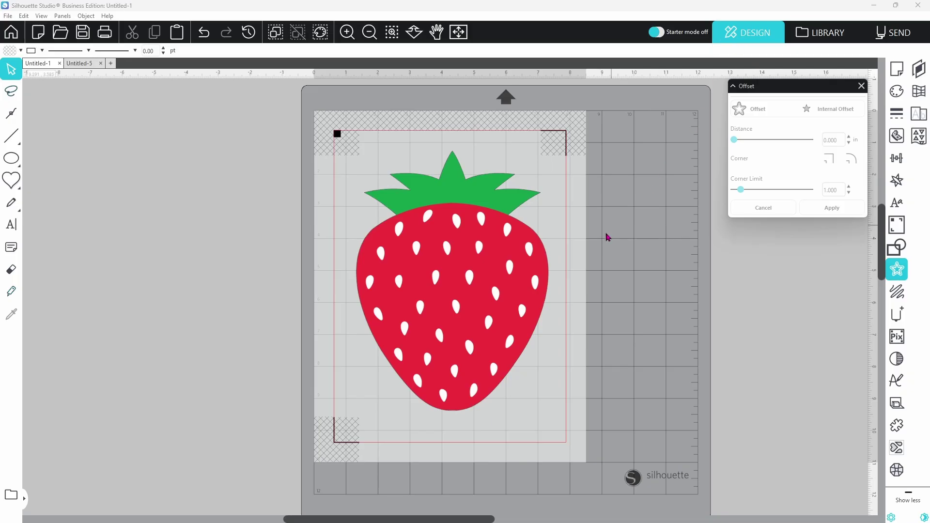
# Create an outward offset of 0.065 in with rounded corners around the strawberry and check the cut lines on the send page.
pyautogui.click(545, 278)
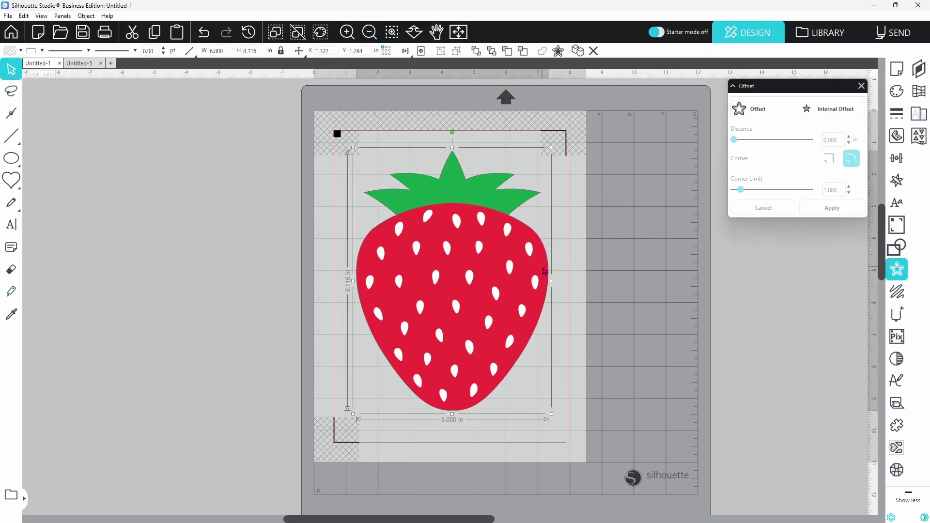
pyautogui.click(738, 118)
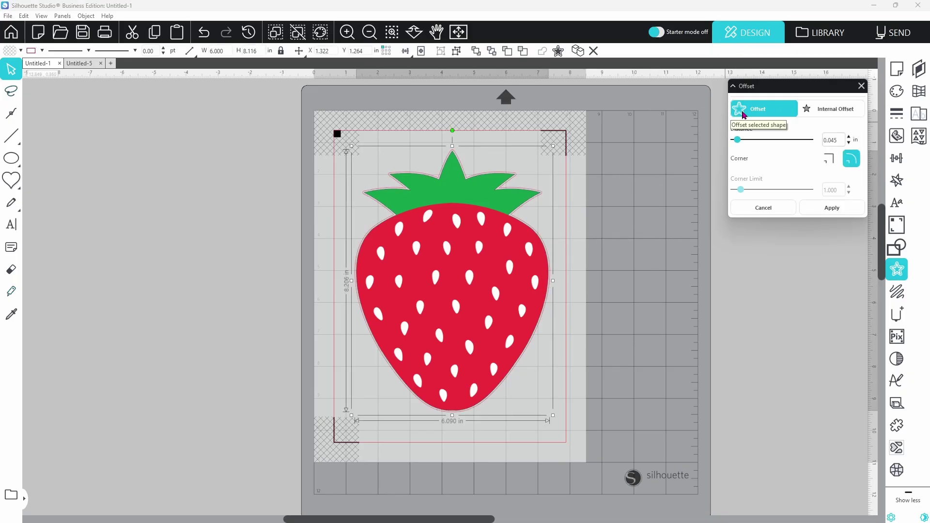
pyautogui.click(848, 137)
pyautogui.click(848, 137)
pyautogui.click(848, 137)
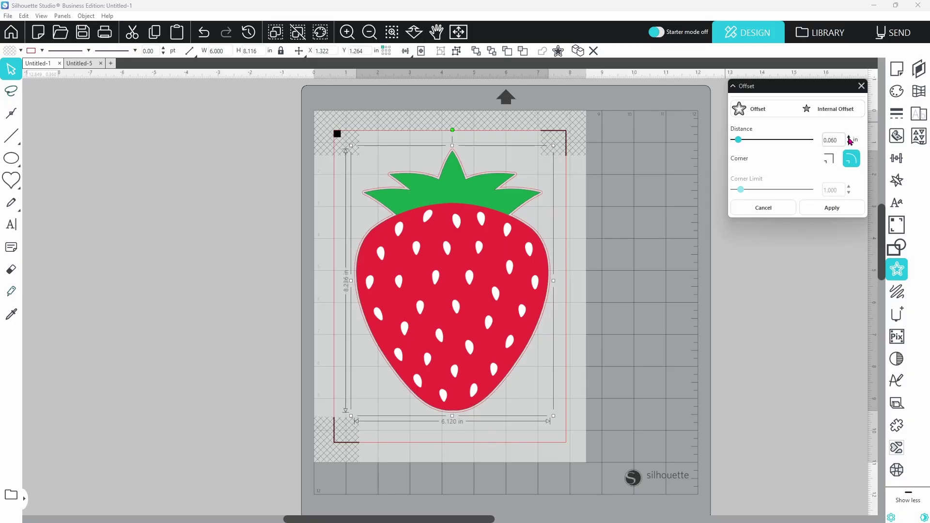
pyautogui.click(848, 138)
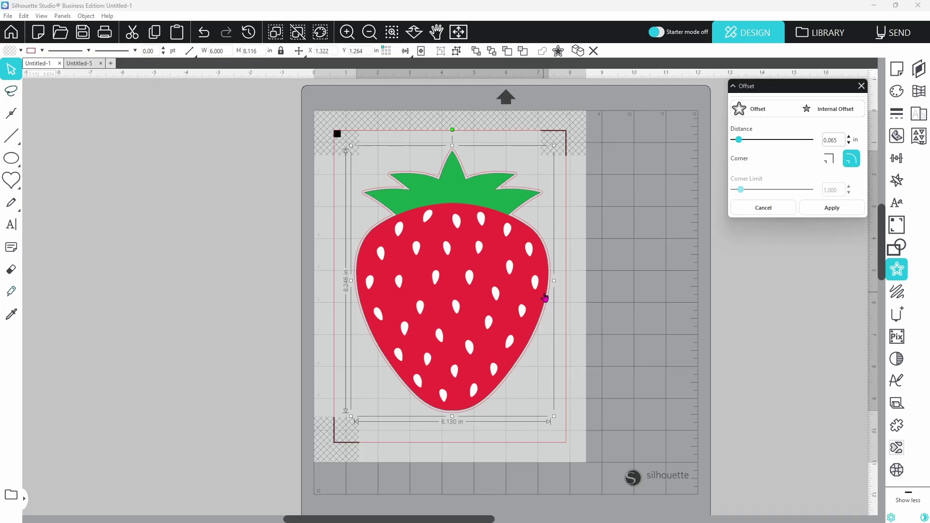
pyautogui.click(909, 33)
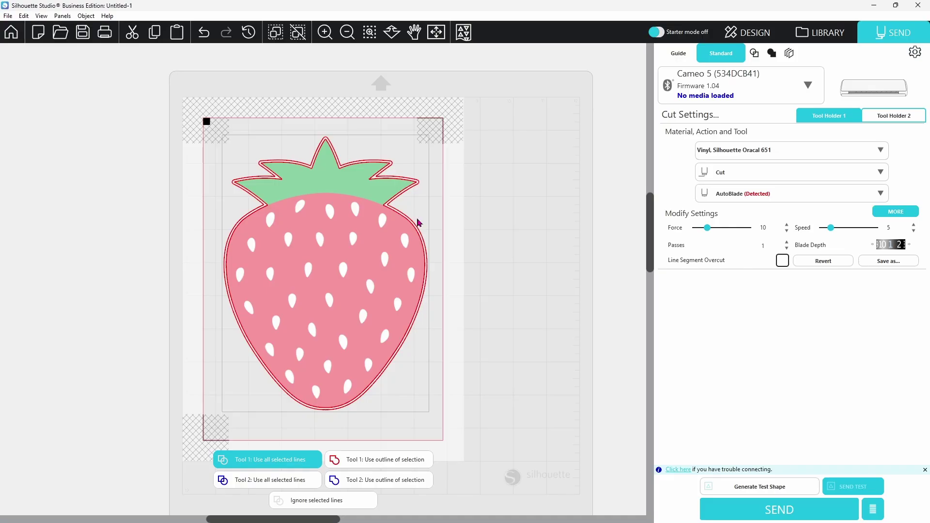
pyautogui.click(740, 37)
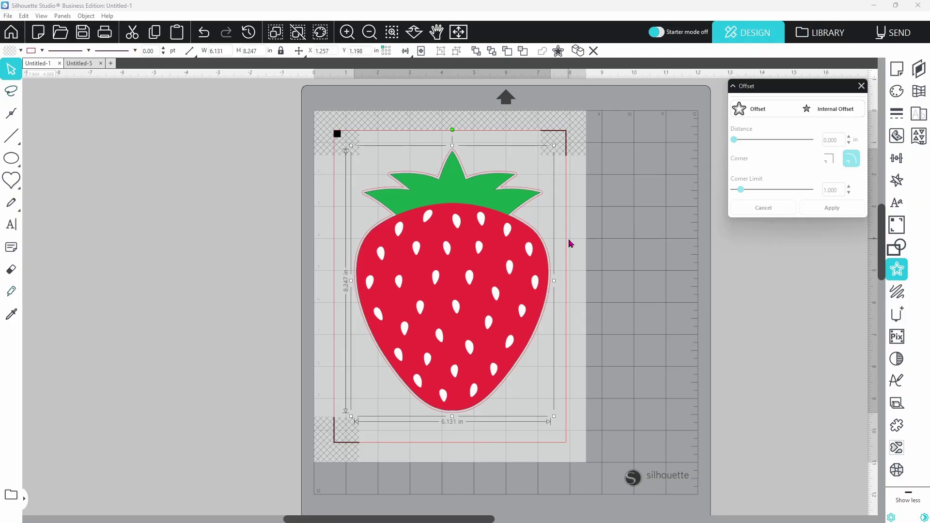
# Group the strawberry with its offset and set Tool 1 to use only the outline of the selection.
pyautogui.hotkey('ctrl', 'a')
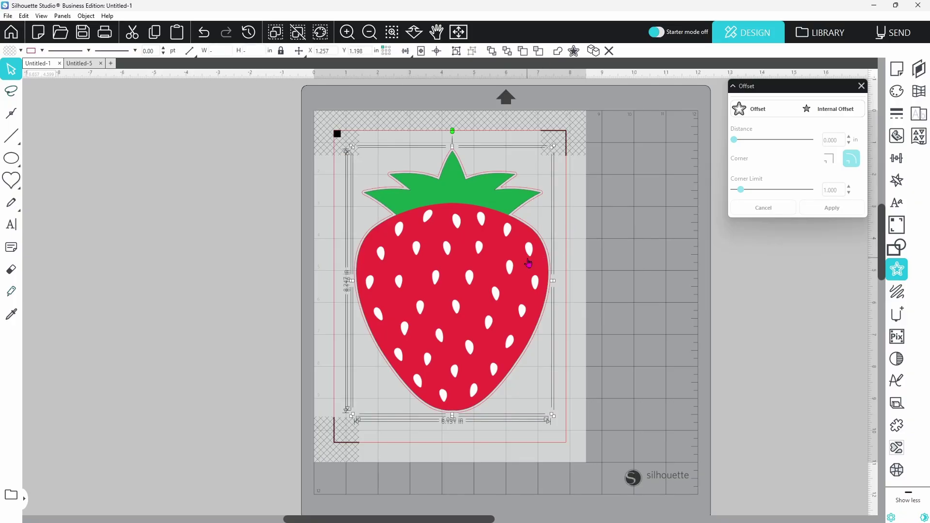
pyautogui.rightClick(528, 263)
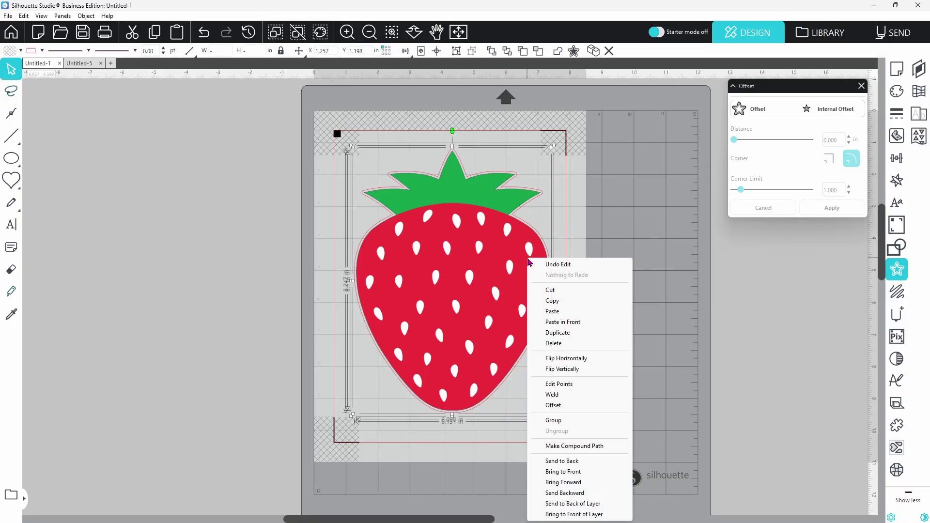
pyautogui.click(556, 421)
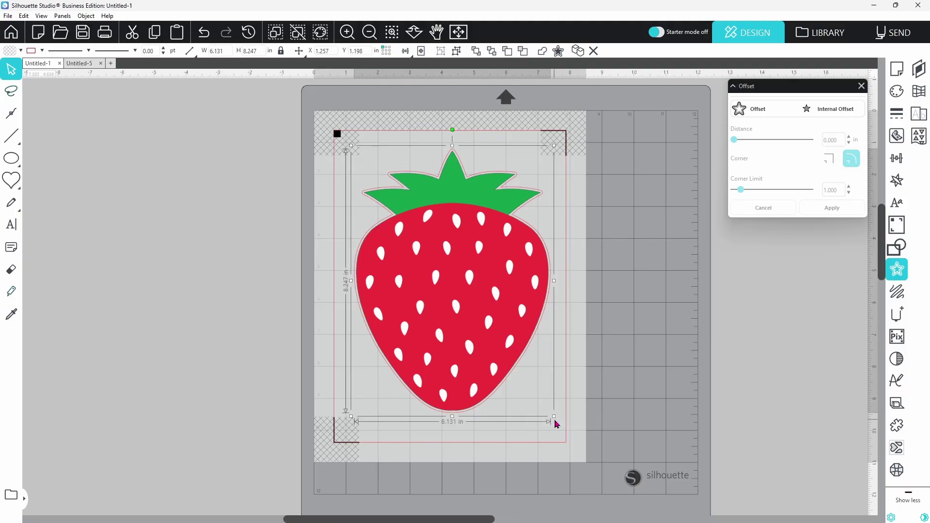
pyautogui.click(903, 38)
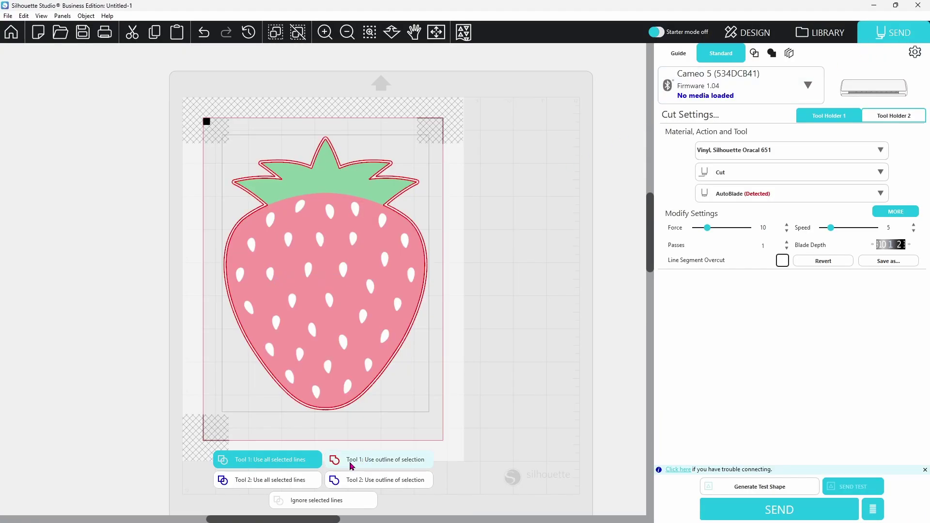
pyautogui.click(395, 465)
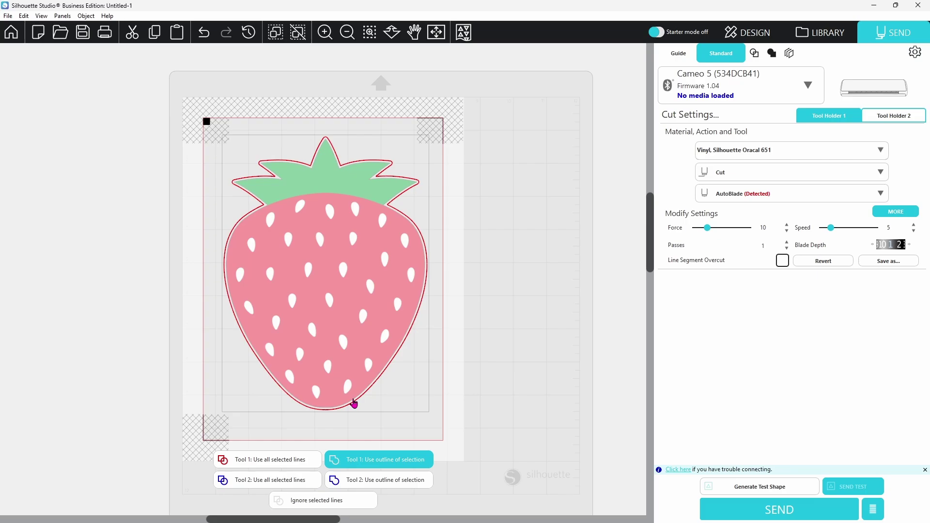
pyautogui.click(741, 37)
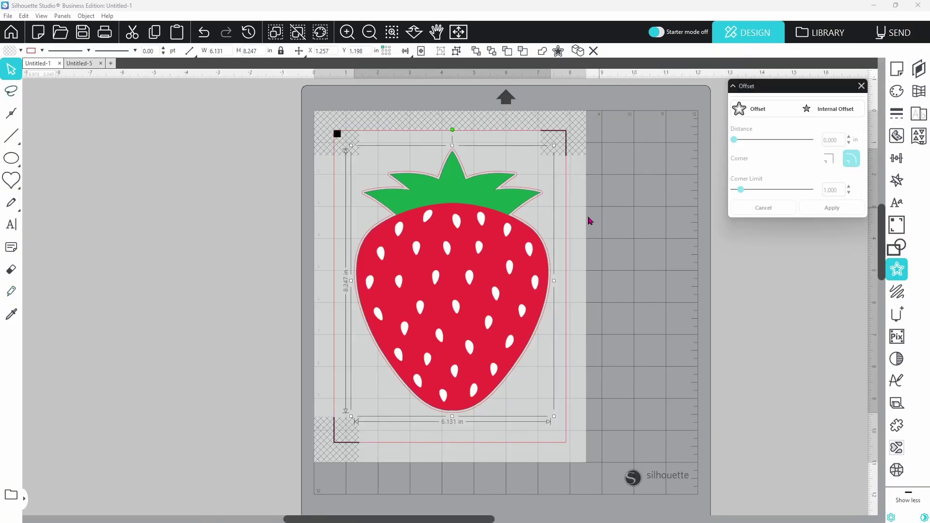
# Ungroup the strawberry and its offset, pull the strawberry aside and delete the offset outline.
pyautogui.rightClick(501, 264)
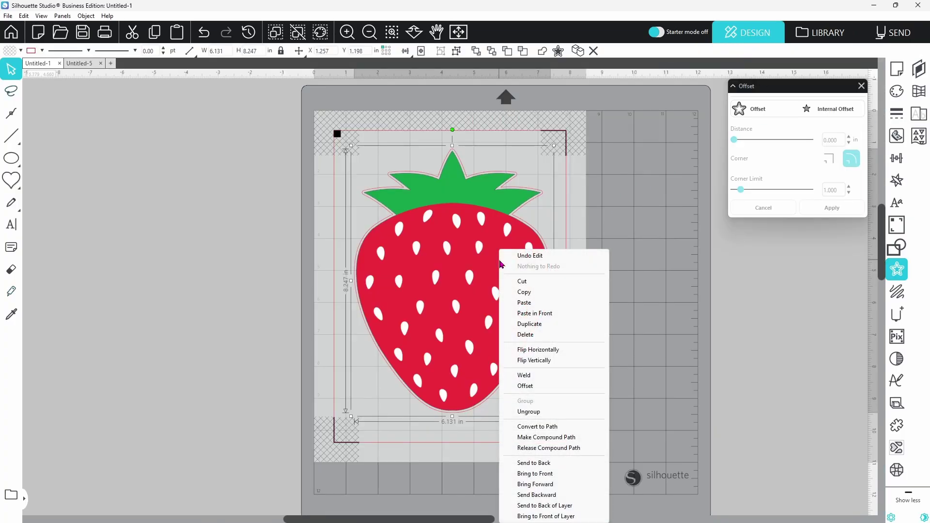
pyautogui.click(533, 411)
pyautogui.moveTo(521, 369); pyautogui.dragTo(602, 384)
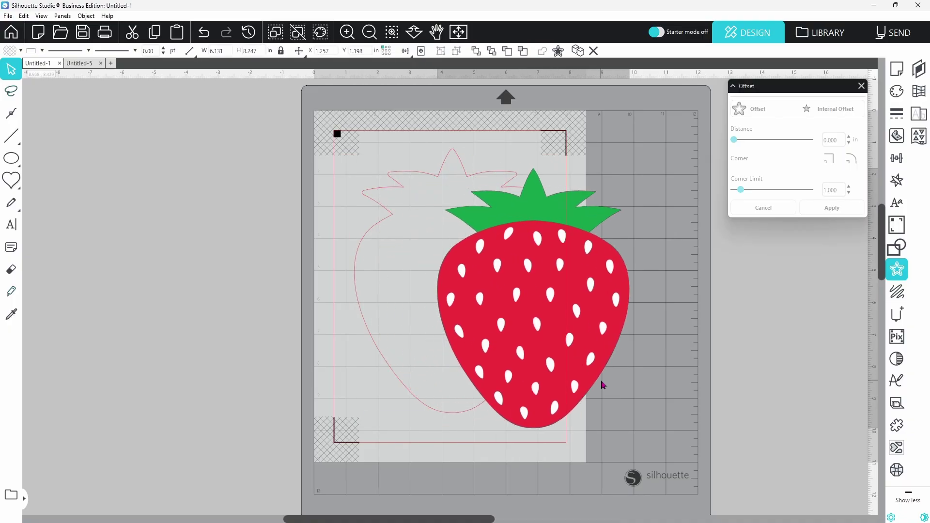
pyautogui.rightClick(414, 403)
pyautogui.click(438, 237)
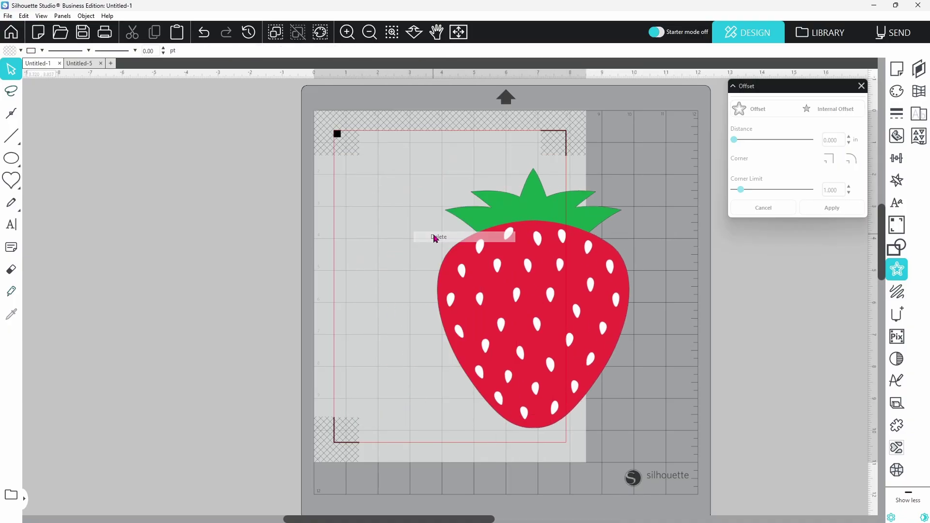
# Place the strawberry back inside the print area and create an internal offset of 0.035 in with sharp corners.
pyautogui.moveTo(480, 279); pyautogui.dragTo(414, 252)
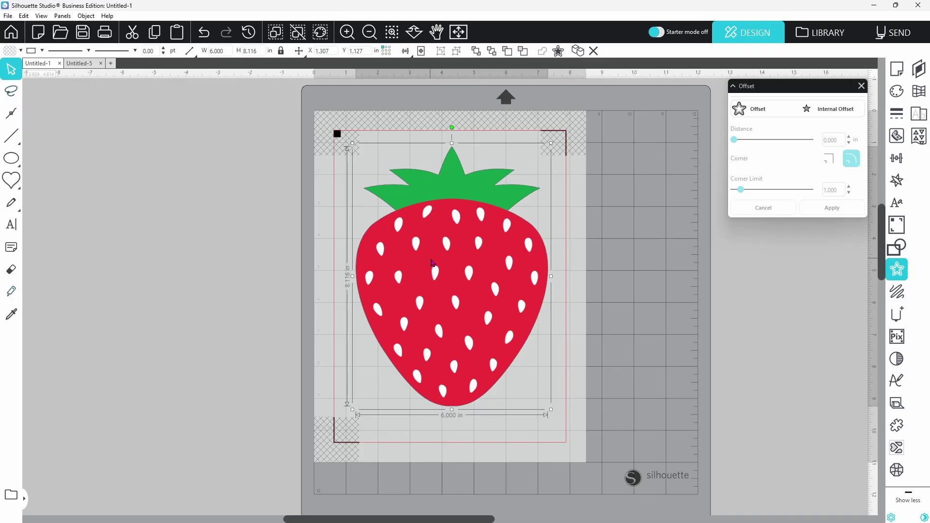
pyautogui.click(814, 114)
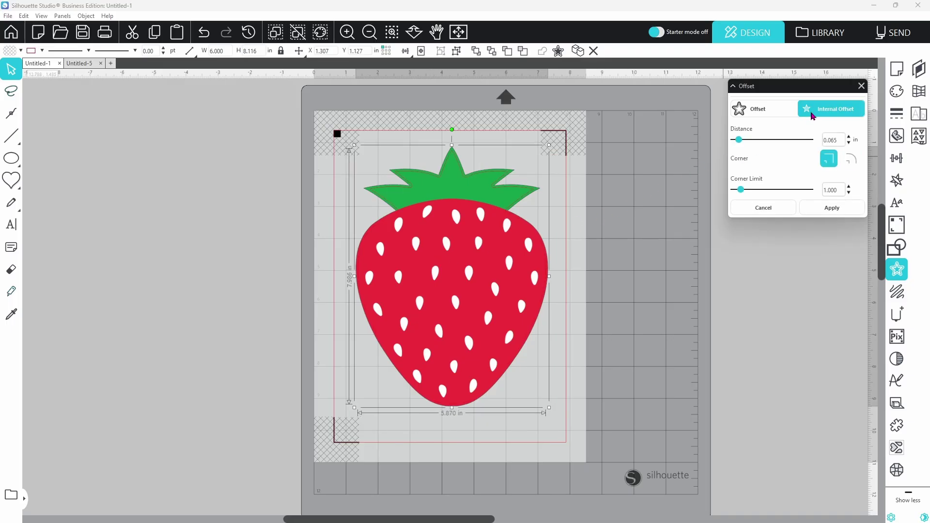
pyautogui.click(849, 138)
pyautogui.click(849, 144)
pyautogui.click(849, 143)
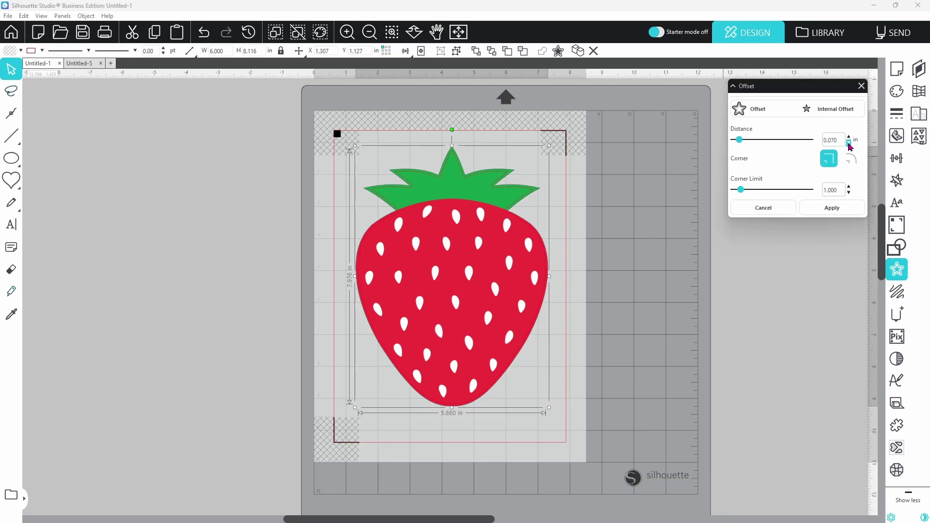
pyautogui.click(848, 144)
pyautogui.click(849, 144)
pyautogui.click(848, 144)
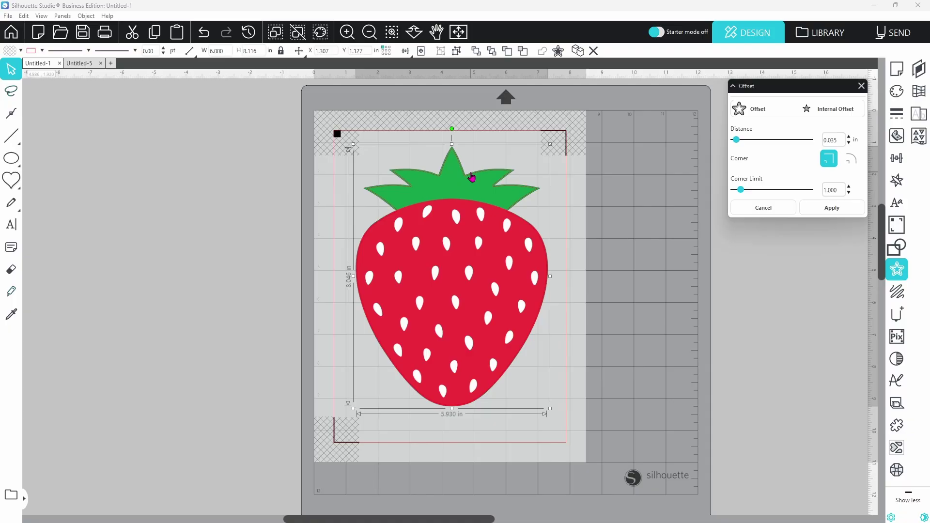
pyautogui.click(595, 209)
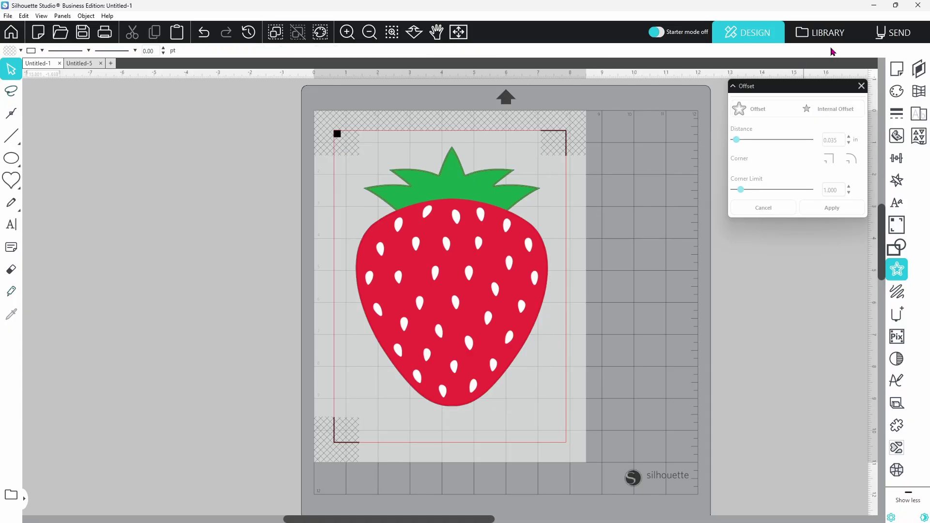
# Set the original strawberry's lines to be ignored on the send page so only the internal offset is cut.
pyautogui.click(883, 33)
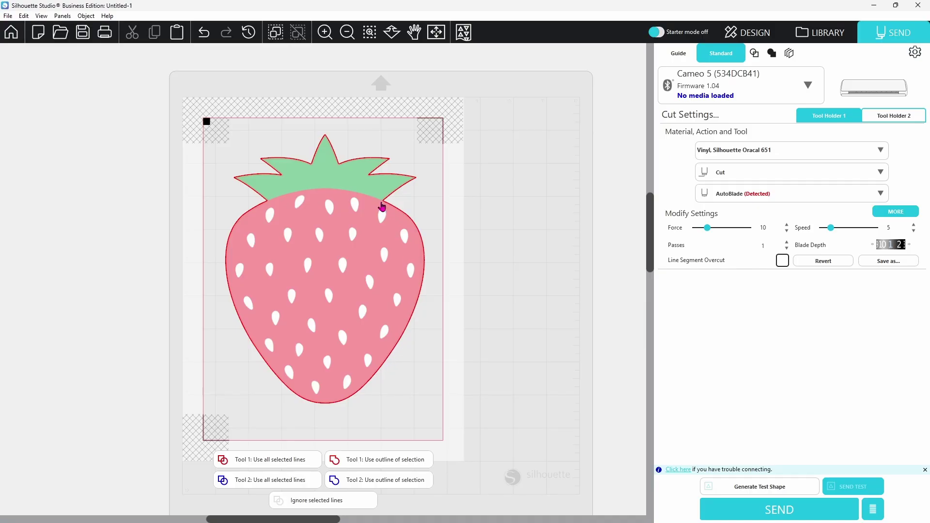
pyautogui.click(366, 220)
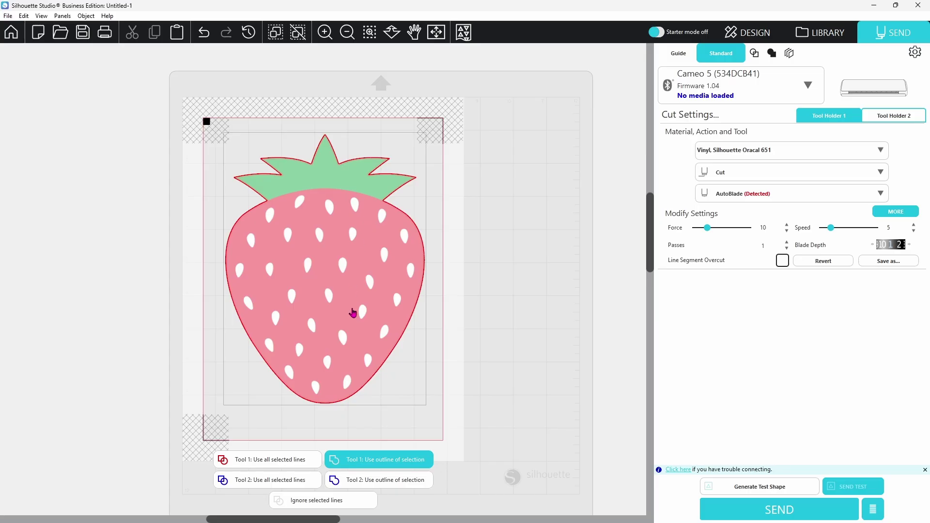
pyautogui.click(332, 501)
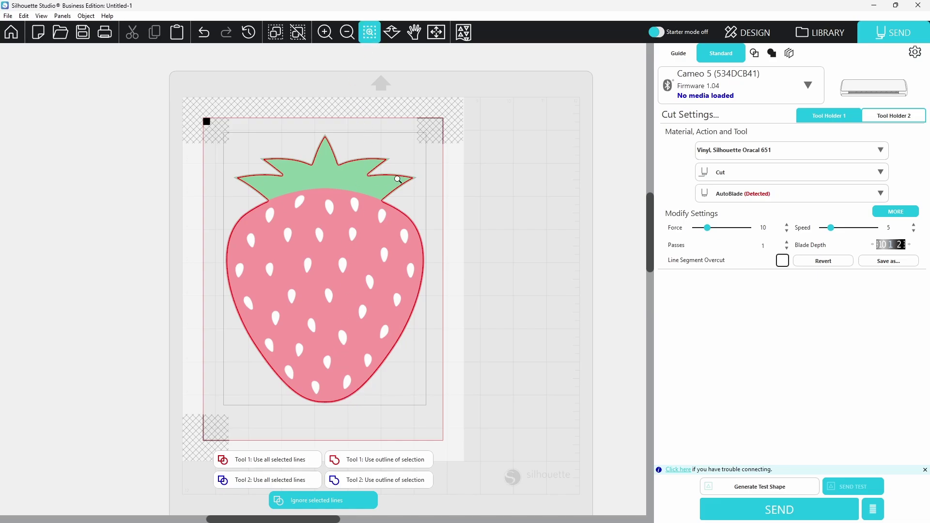
pyautogui.scroll(5, 406, 182)
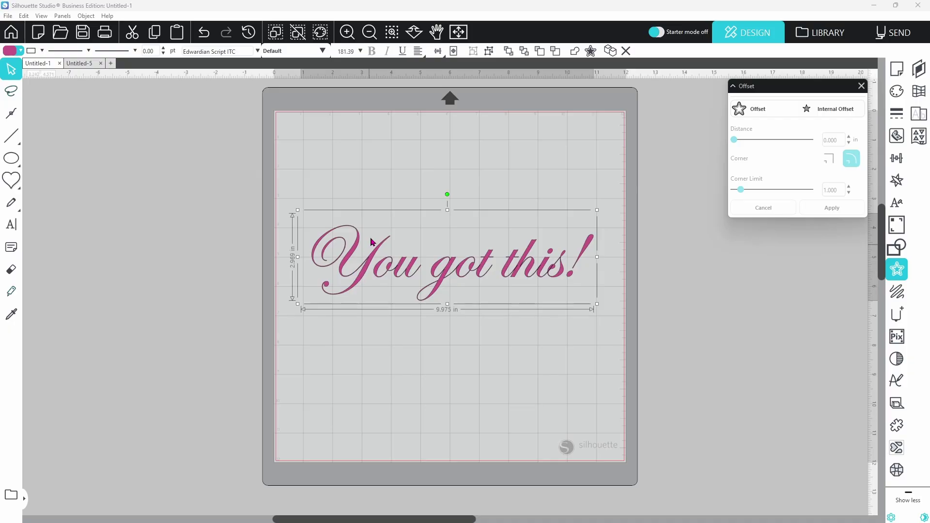
# Examine the thin strokes of the "You got this!" script lettering up close.
pyautogui.click(391, 32)
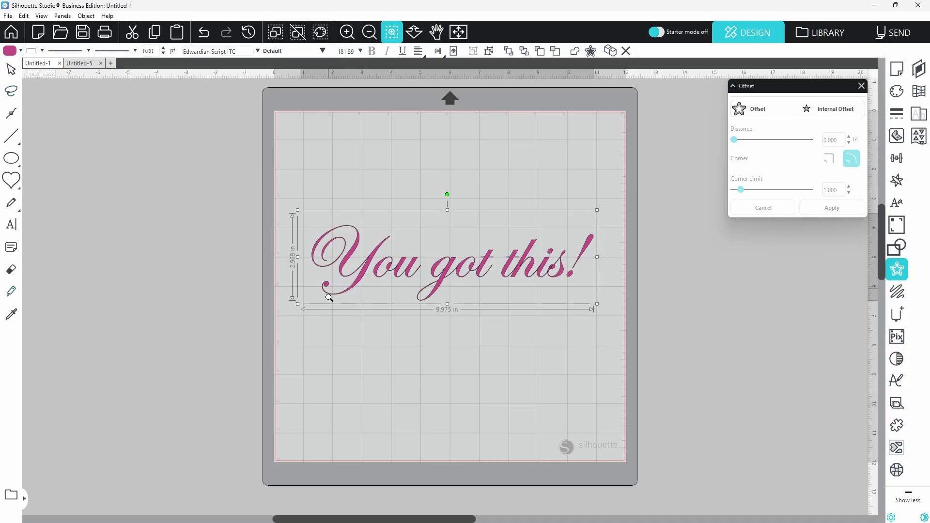
pyautogui.click(357, 267)
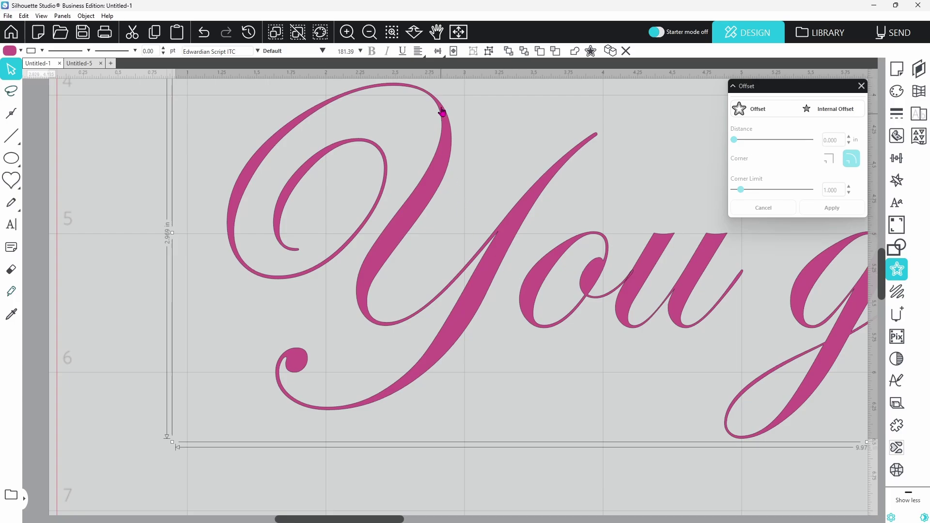
pyautogui.click(458, 33)
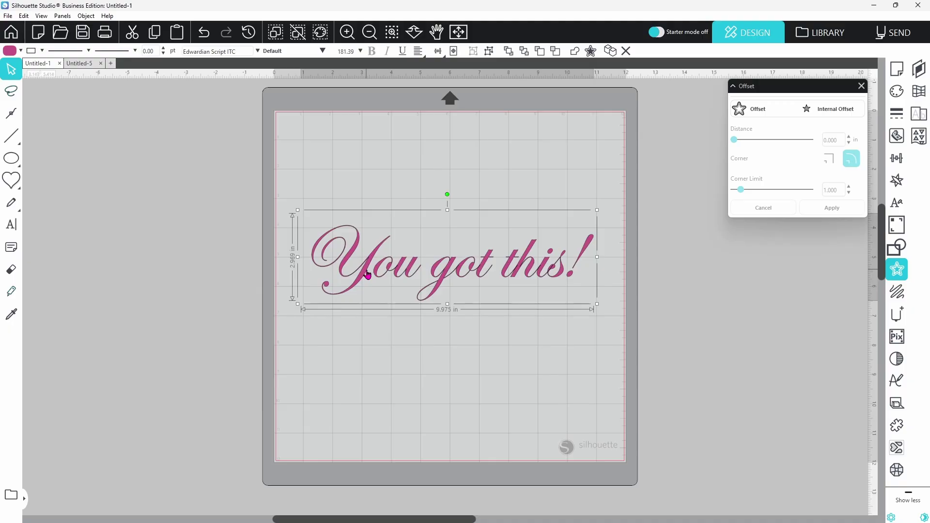
# Create a 0.015 in outward offset with rounded corners around "You got this!" and move the original lettering below the offset.
pyautogui.click(749, 110)
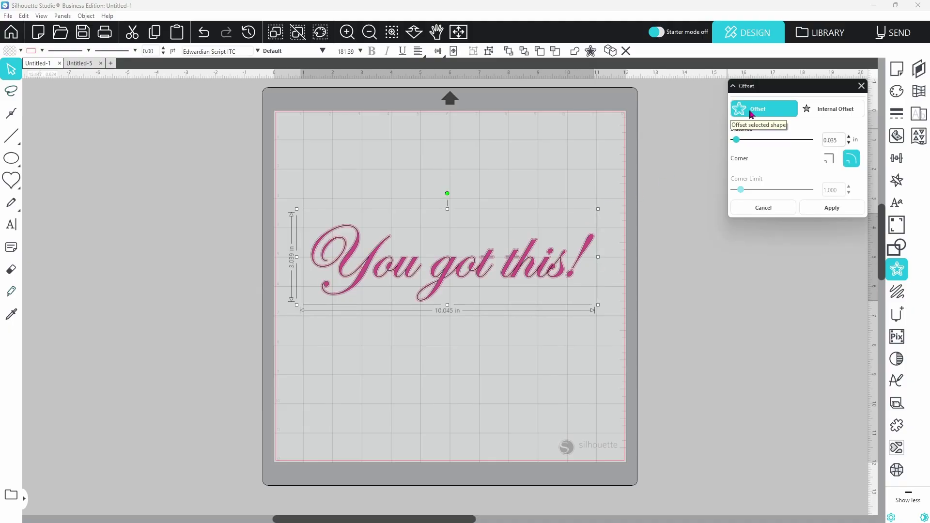
pyautogui.click(848, 143)
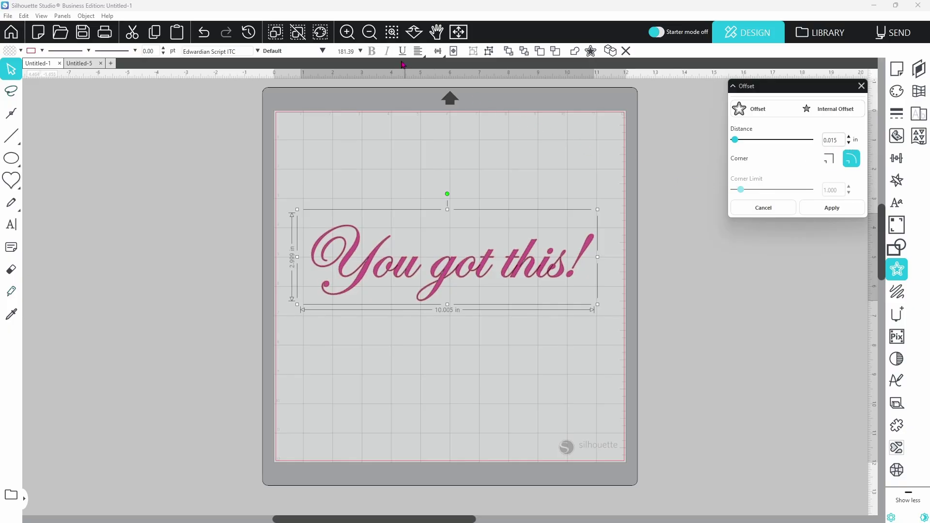
pyautogui.scroll(5, 387, 266)
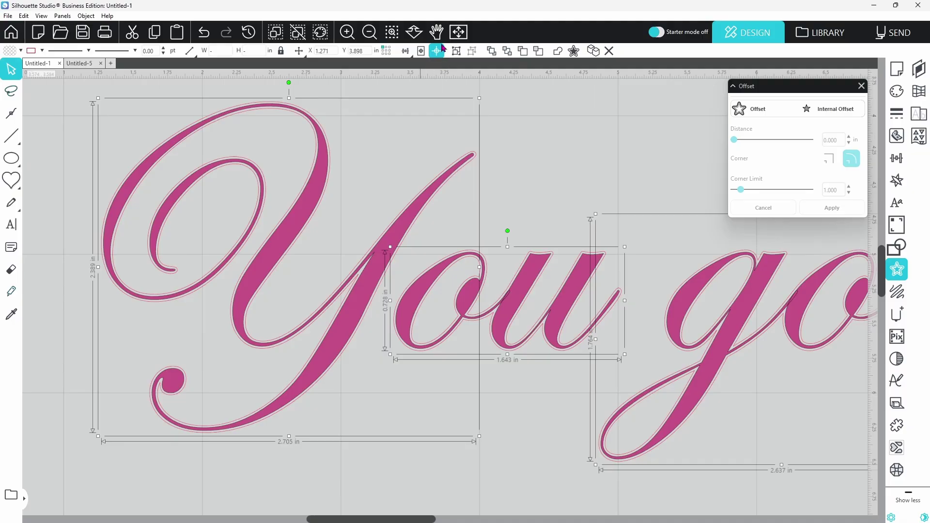
pyautogui.click(457, 33)
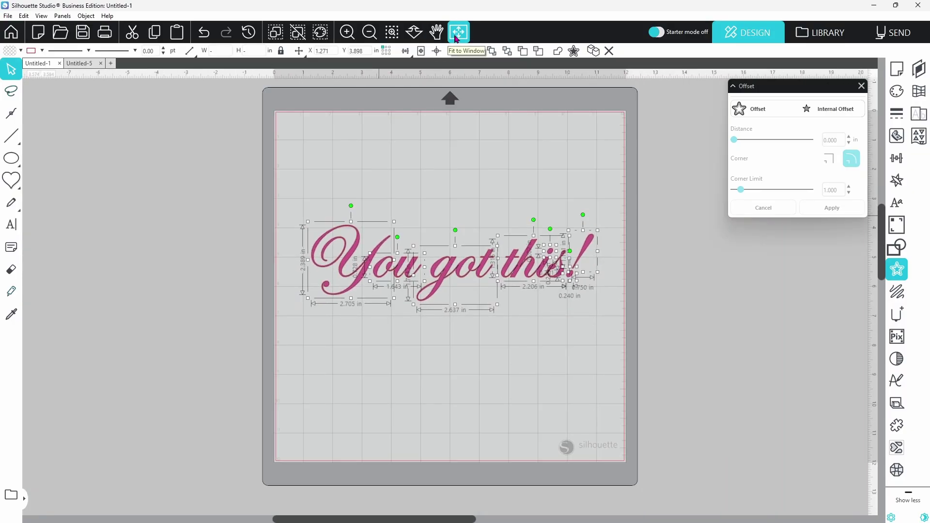
pyautogui.click(480, 141)
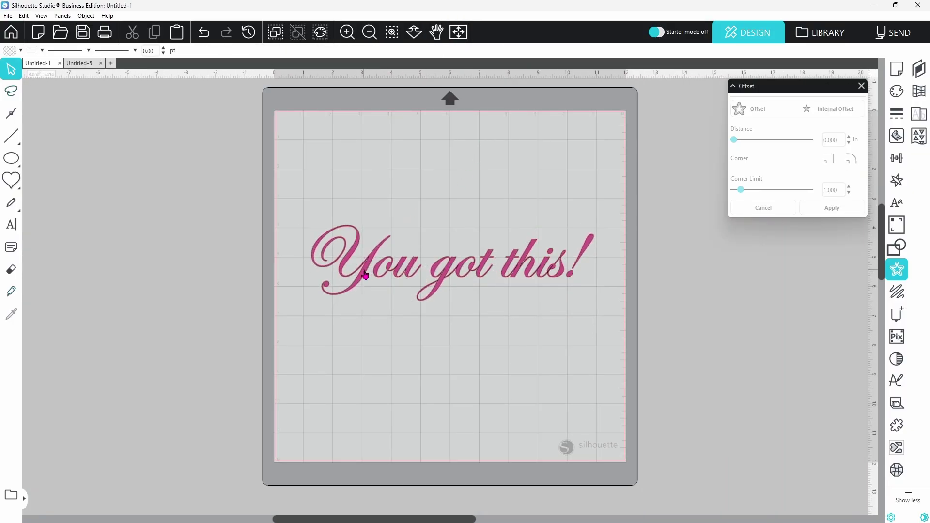
pyautogui.moveTo(367, 274); pyautogui.dragTo(356, 382)
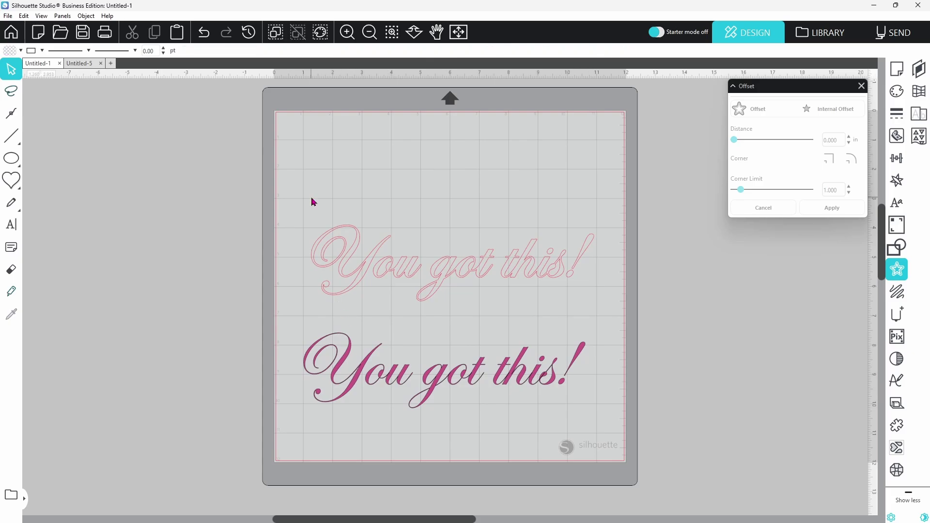
# Group the offset pieces of "You got this!" and fill the group with the magenta of the original lettering.
pyautogui.moveTo(311, 201); pyautogui.dragTo(577, 293)
pyautogui.rightClick(576, 283)
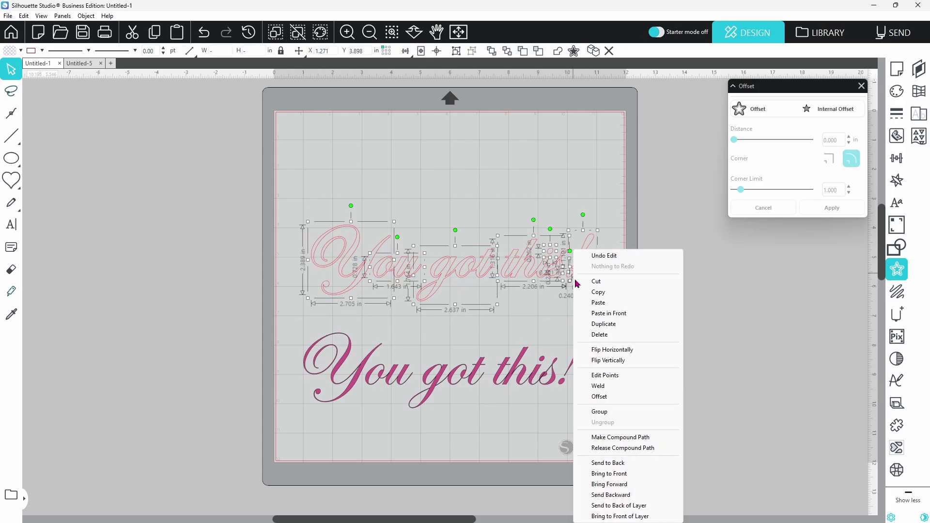
pyautogui.click(599, 412)
pyautogui.click(21, 50)
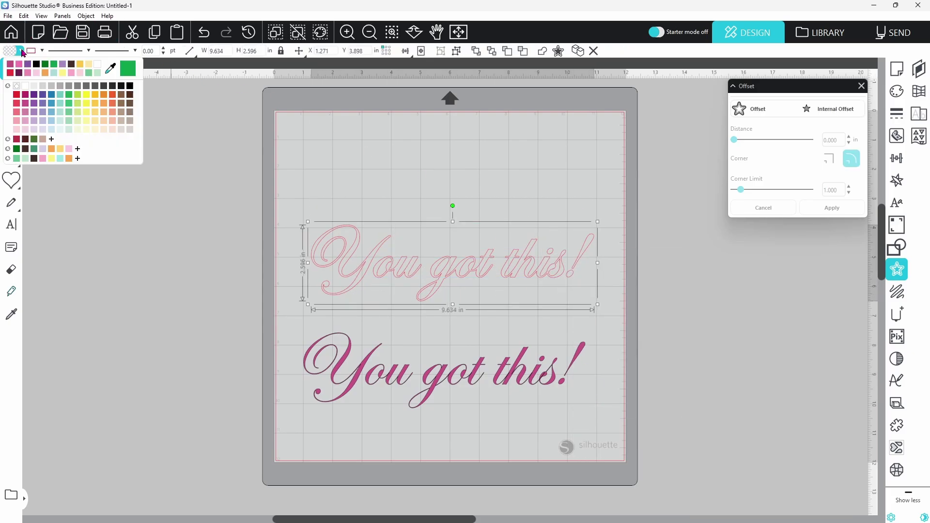
pyautogui.click(12, 66)
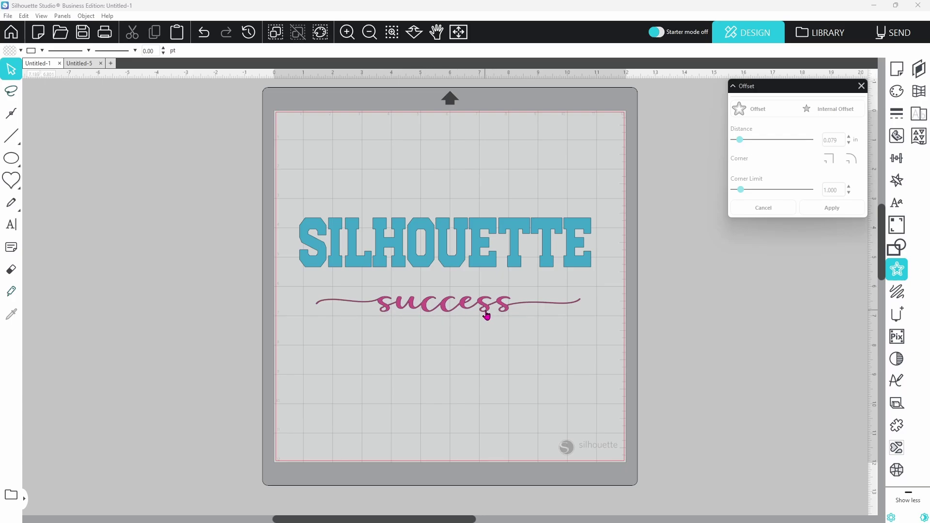
# Move "success" over the lower part of SILHOUETTE and create a 0.045 in outward offset with rounded corners around it.
pyautogui.moveTo(487, 316); pyautogui.dragTo(490, 267)
pyautogui.click(489, 268)
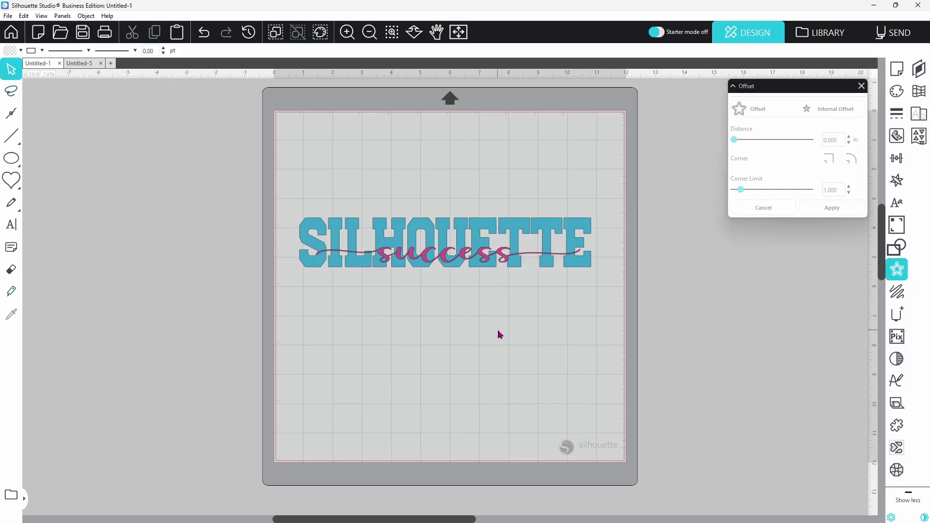
pyautogui.click(427, 262)
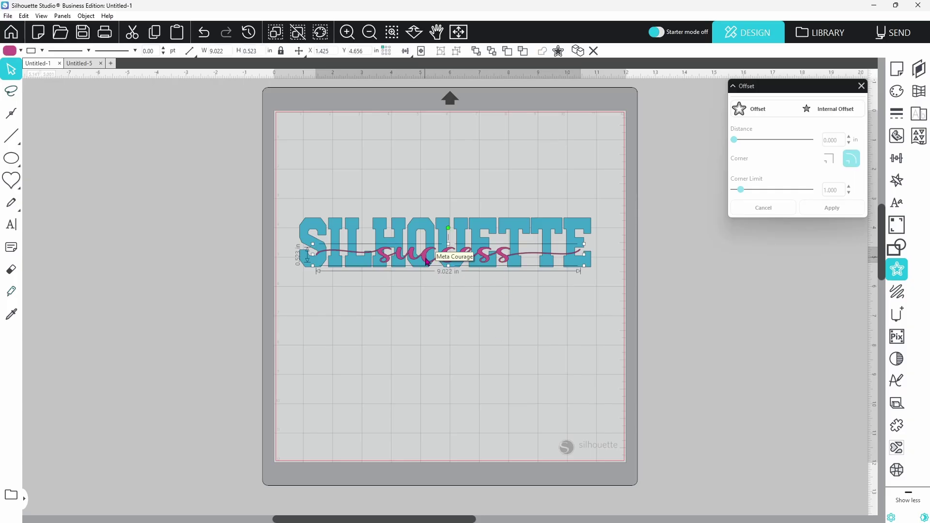
pyautogui.click(747, 113)
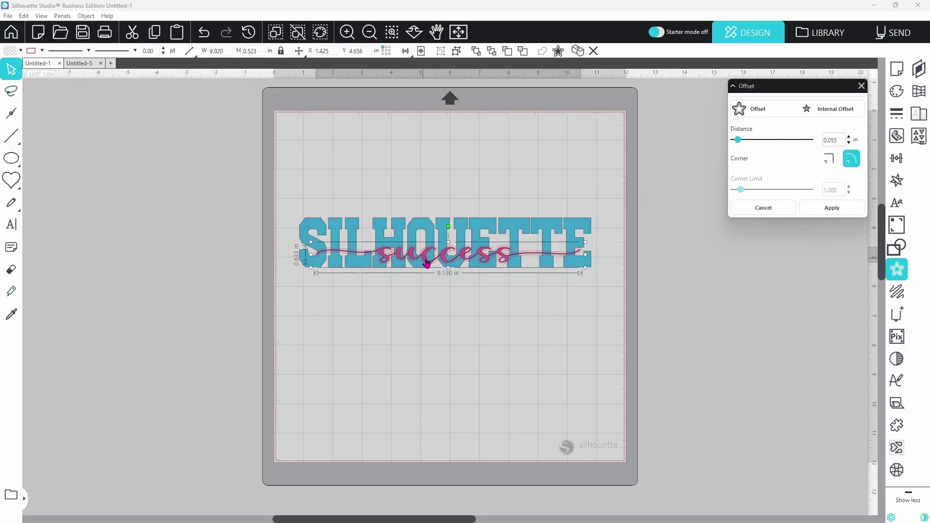
pyautogui.click(849, 144)
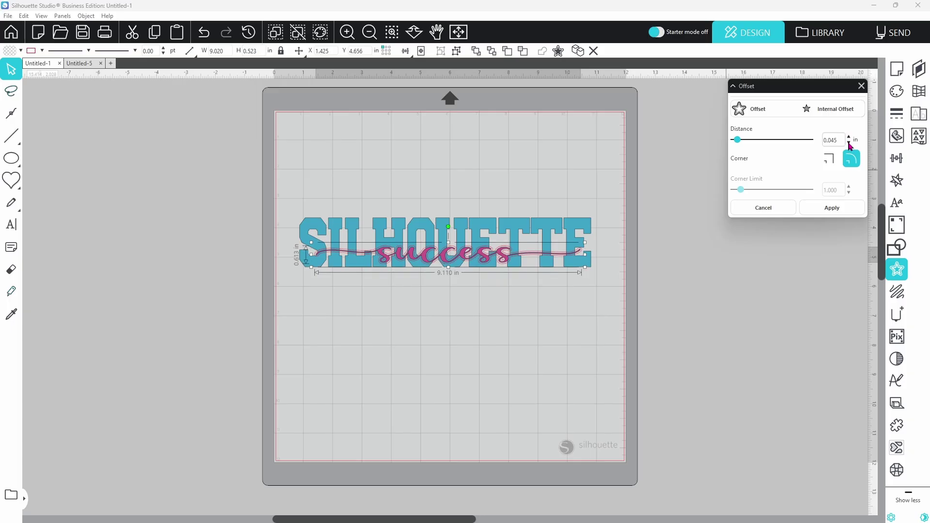
pyautogui.click(842, 212)
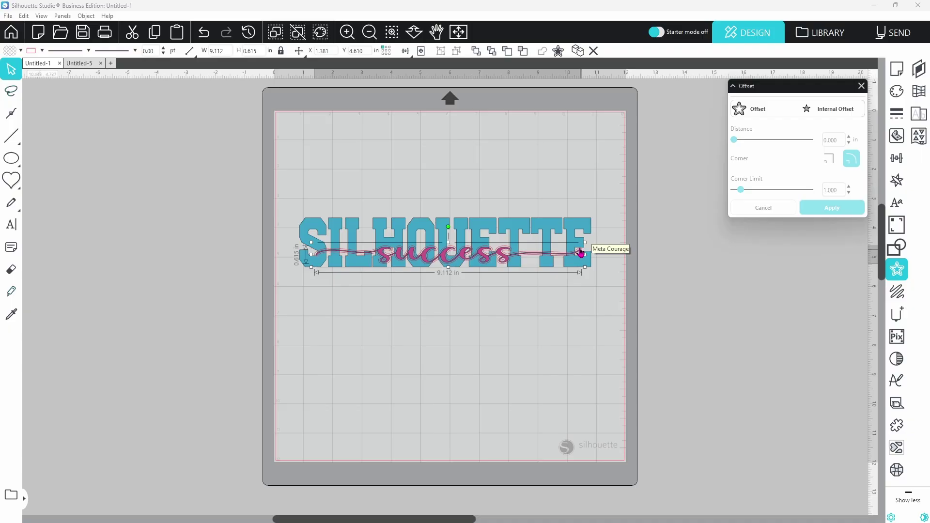
# Subtract the "success" offset from the SILHOUETTE lettering.
pyautogui.click(576, 231)
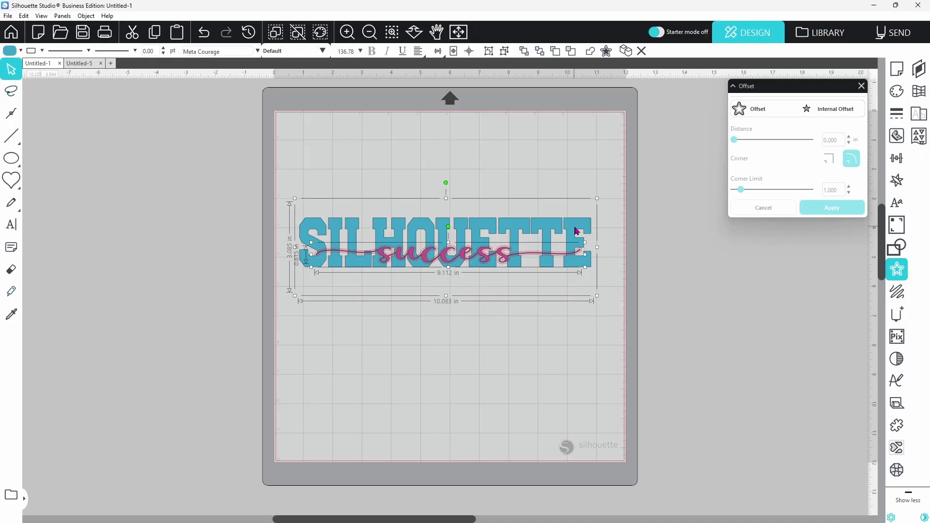
pyautogui.click(896, 248)
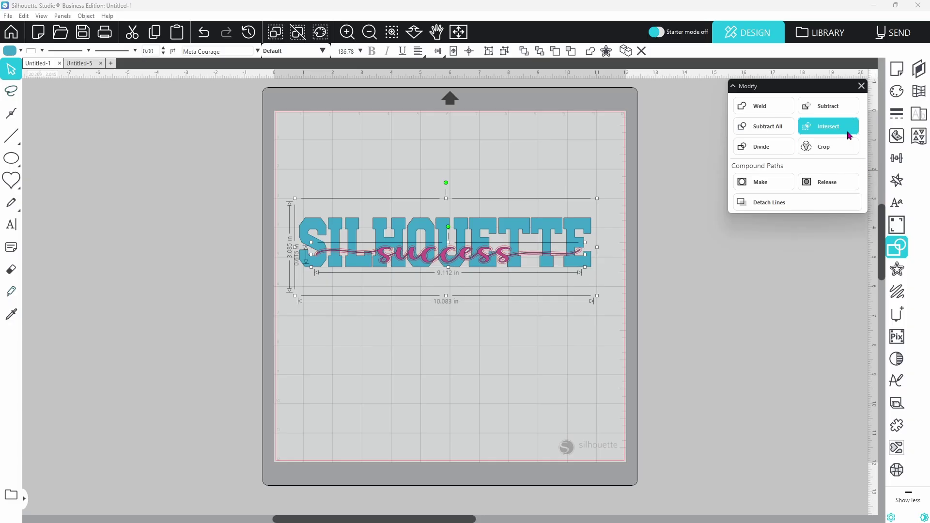
pyautogui.click(829, 113)
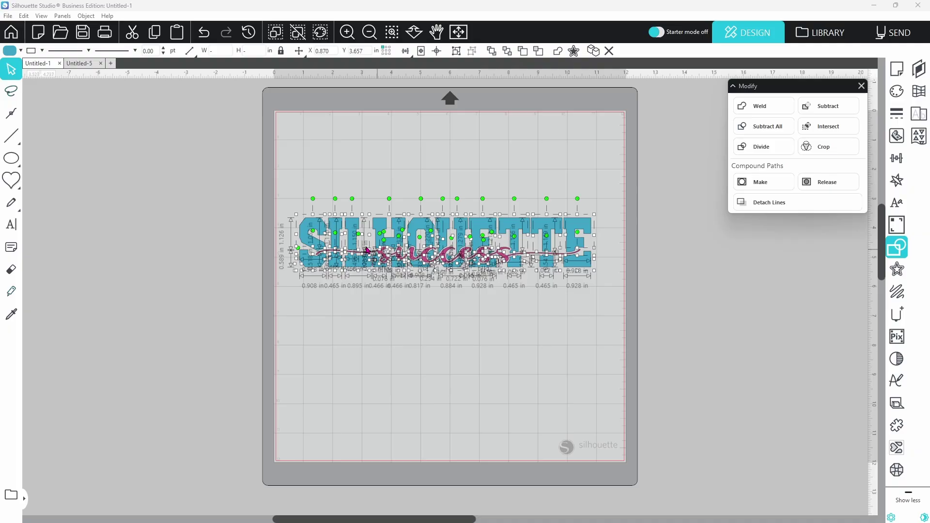
pyautogui.moveTo(288, 193); pyautogui.dragTo(609, 296)
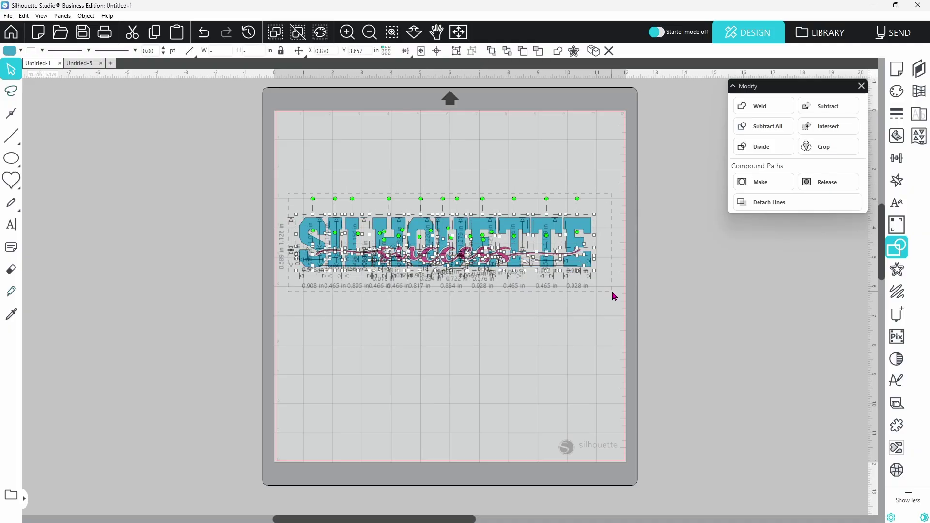
pyautogui.rightClick(584, 266)
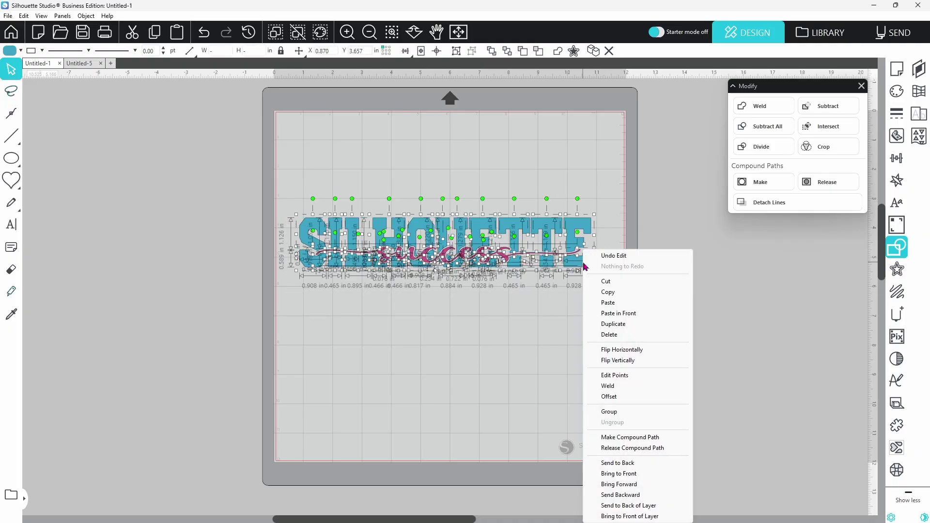
pyautogui.click(605, 411)
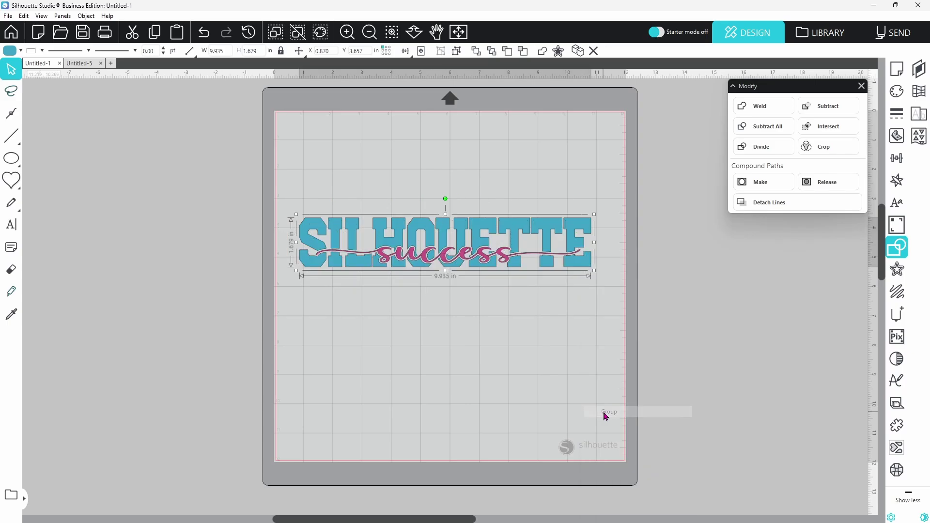
pyautogui.rightClick(508, 262)
pyautogui.click(537, 412)
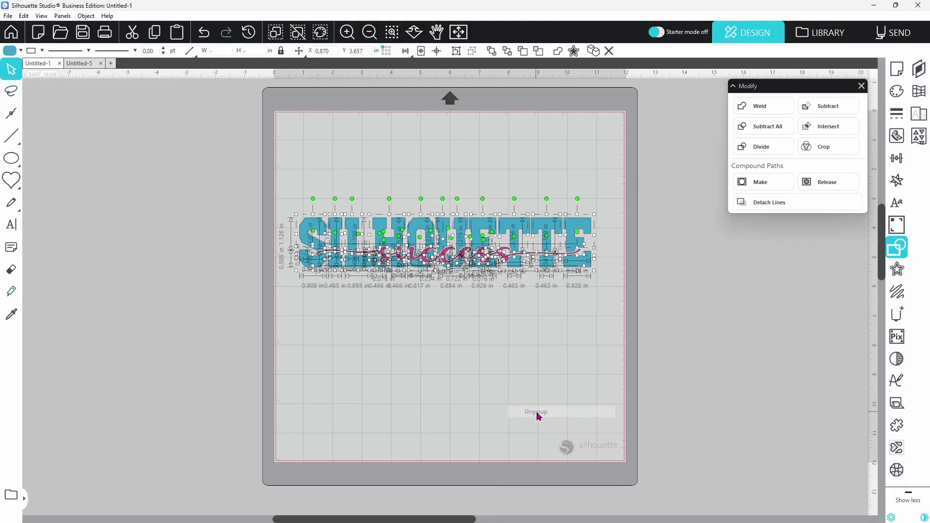
# Move the magenta "success" lettering out of the cutout to the empty area below SILHOUETTE.
pyautogui.click(508, 262)
pyautogui.moveTo(508, 263); pyautogui.dragTo(507, 343)
pyautogui.click(507, 343)
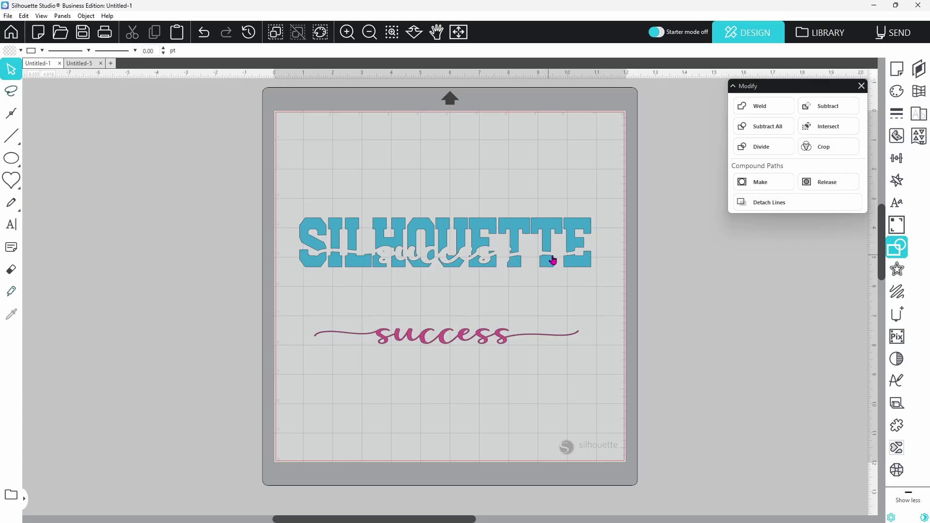
# Group the cut-out SILHOUETTE pieces and select the group together with the "success" lettering.
pyautogui.moveTo(298, 203); pyautogui.dragTo(594, 277)
pyautogui.rightClick(576, 270)
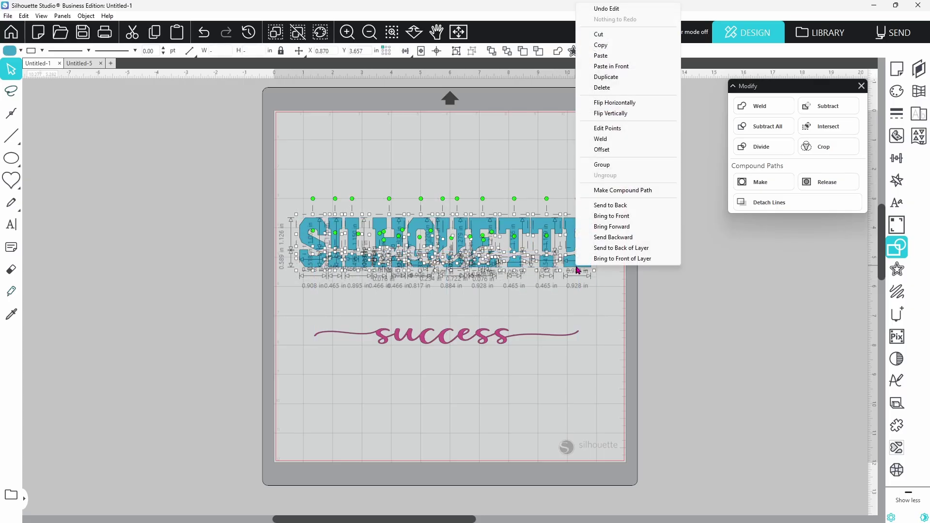
pyautogui.click(600, 165)
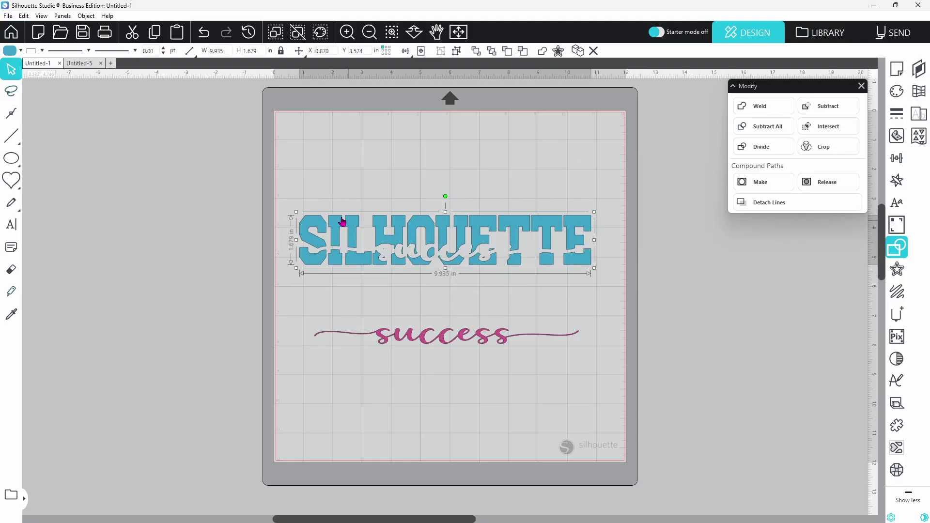
pyautogui.moveTo(312, 198); pyautogui.dragTo(518, 350)
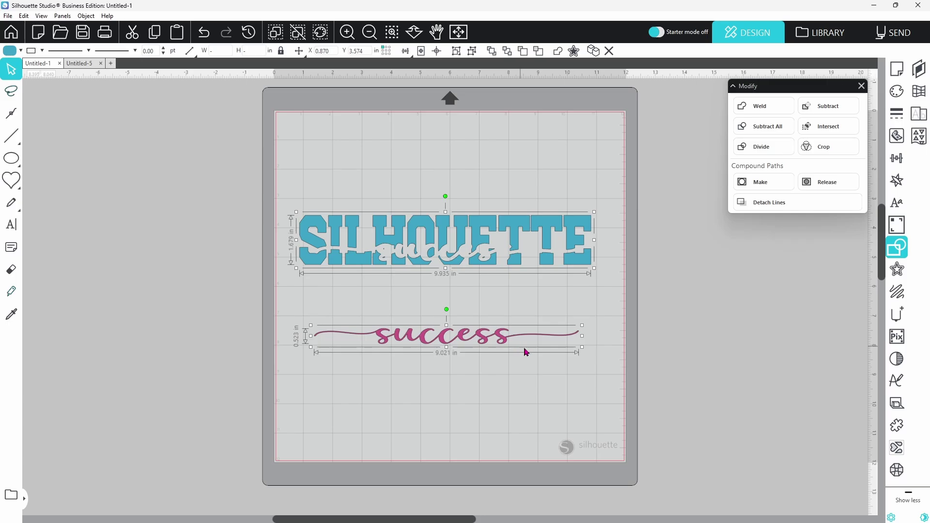
pyautogui.moveTo(583, 347)
pyautogui.mouseDown()
pyautogui.moveTo(565, 342)
pyautogui.moveTo(586, 364)
pyautogui.moveTo(570, 357)
pyautogui.mouseUp()
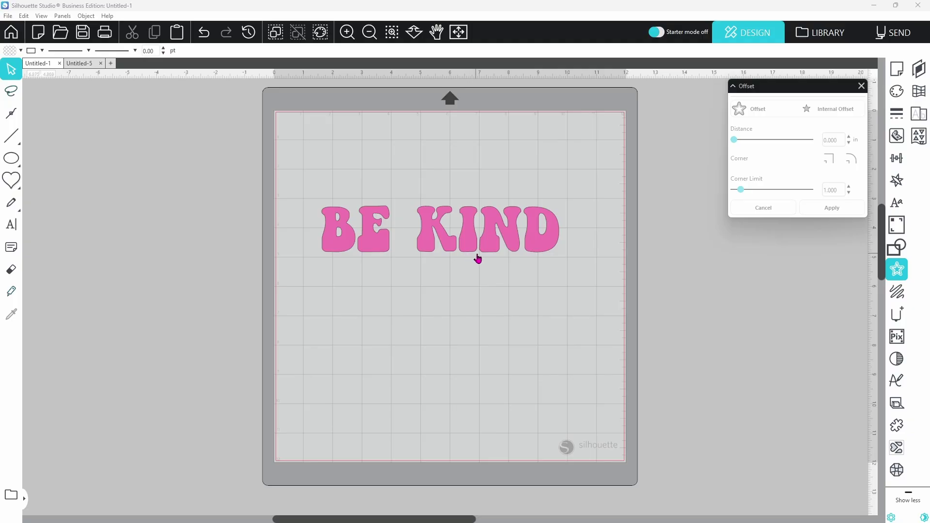
# Create a 0.100 in outward offset with rounded corners around BE KIND and group the resulting offset shapes.
pyautogui.click(537, 250)
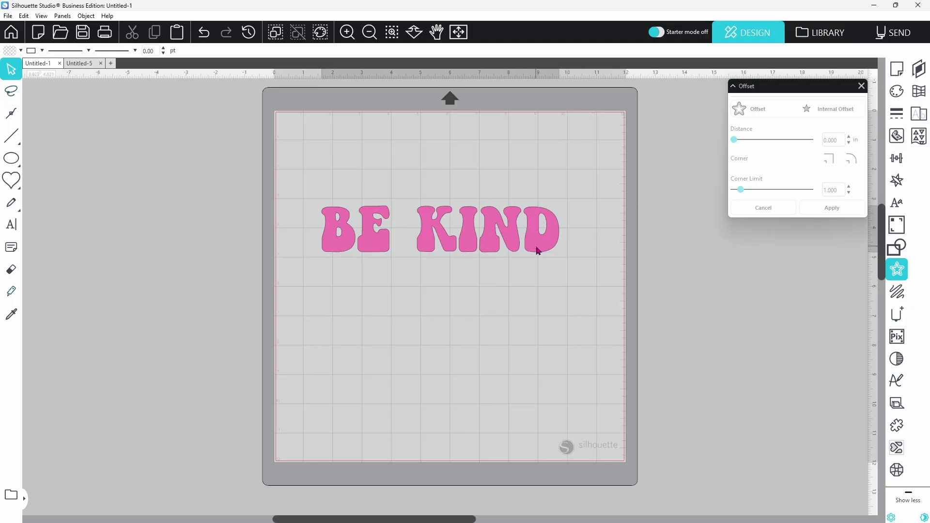
pyautogui.click(739, 116)
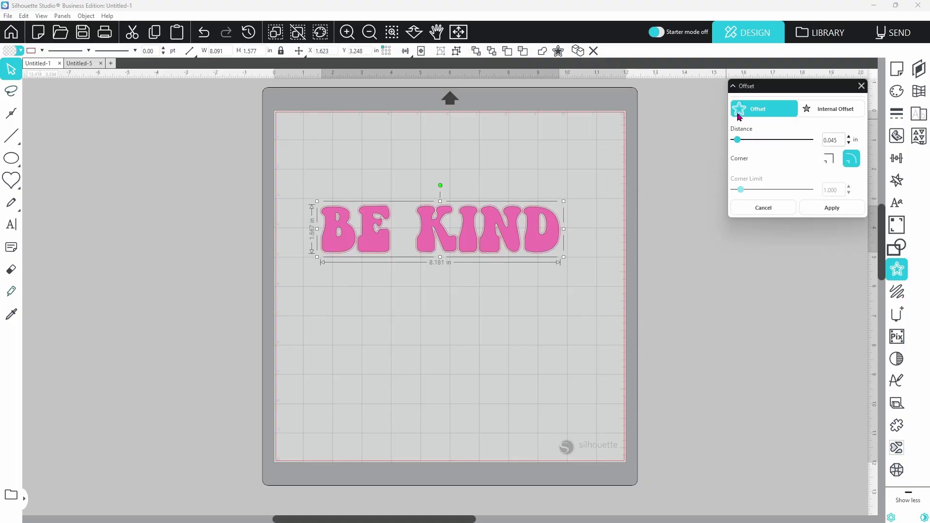
pyautogui.click(848, 138)
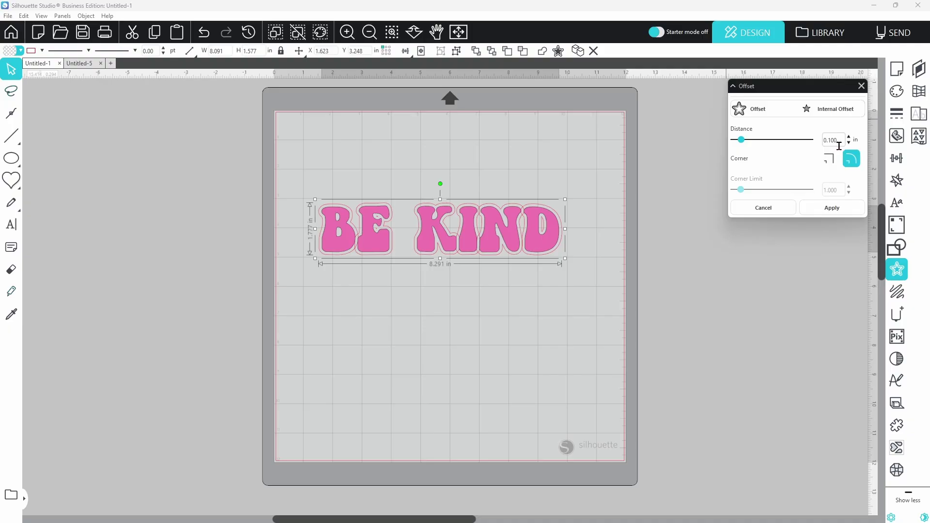
pyautogui.click(844, 208)
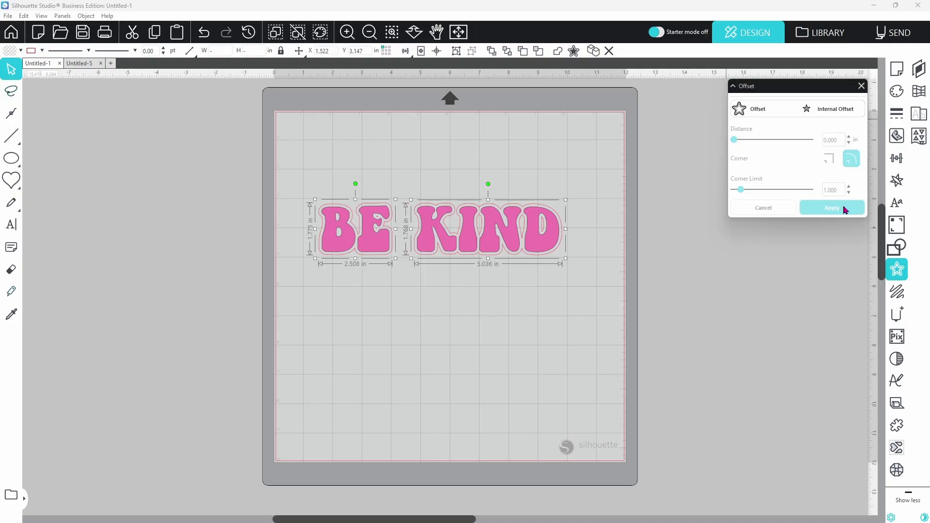
pyautogui.rightClick(566, 200)
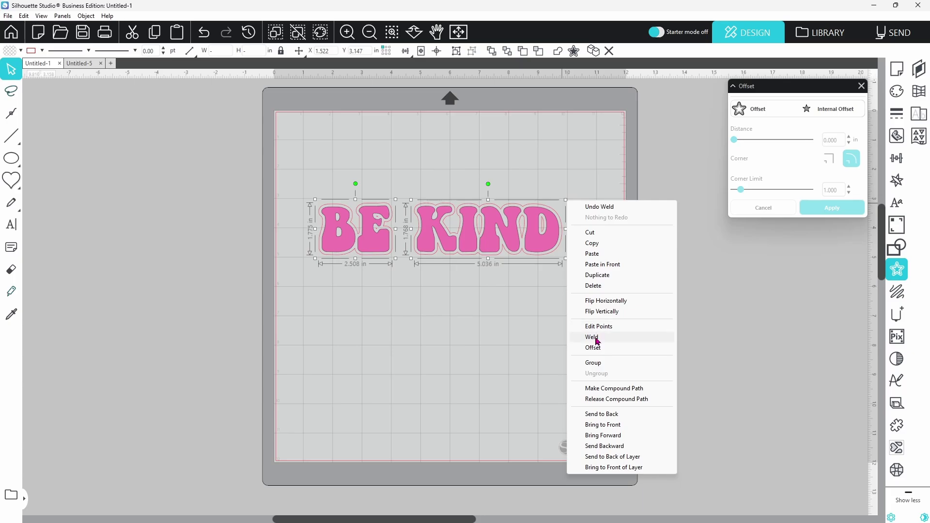
pyautogui.click(596, 363)
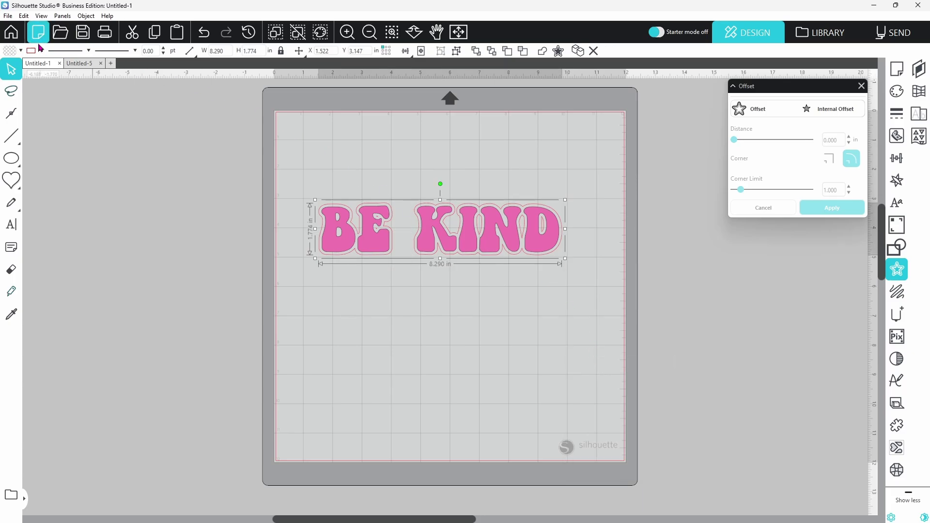
# Fill the grouped BE KIND offset with purple and shift it slightly down and to the right as a drop shadow.
pyautogui.click(20, 51)
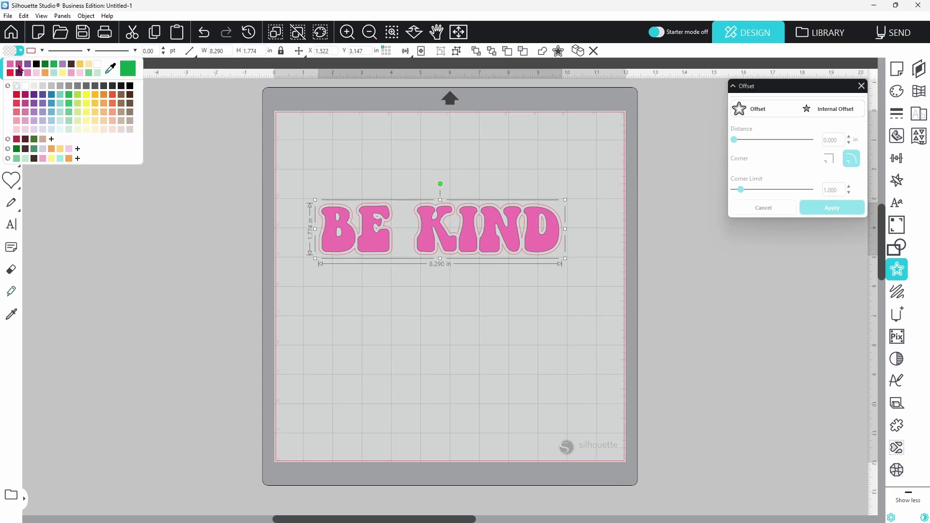
pyautogui.click(28, 65)
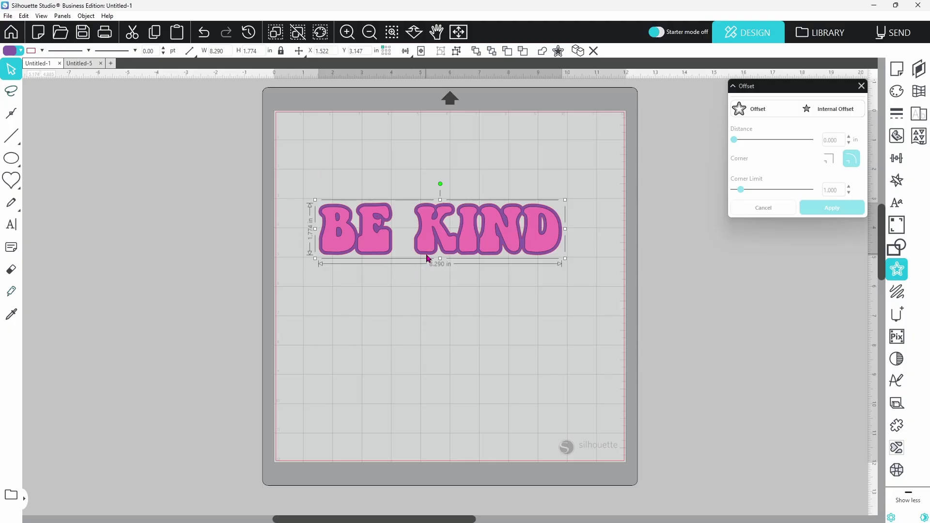
pyautogui.moveTo(427, 257); pyautogui.dragTo(428, 260)
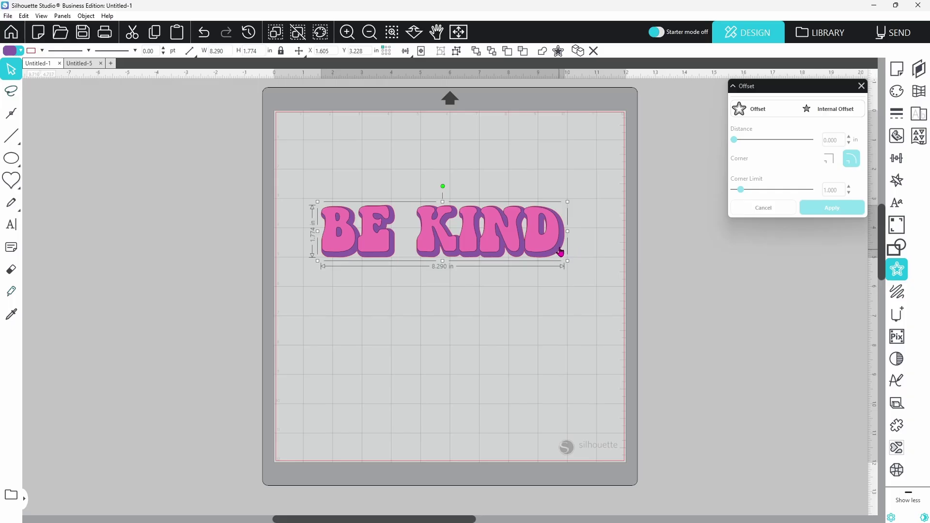
# Duplicate the purple shadow as a blue layer behind everything, shifted further down and to the right than the original.
pyautogui.click(578, 51)
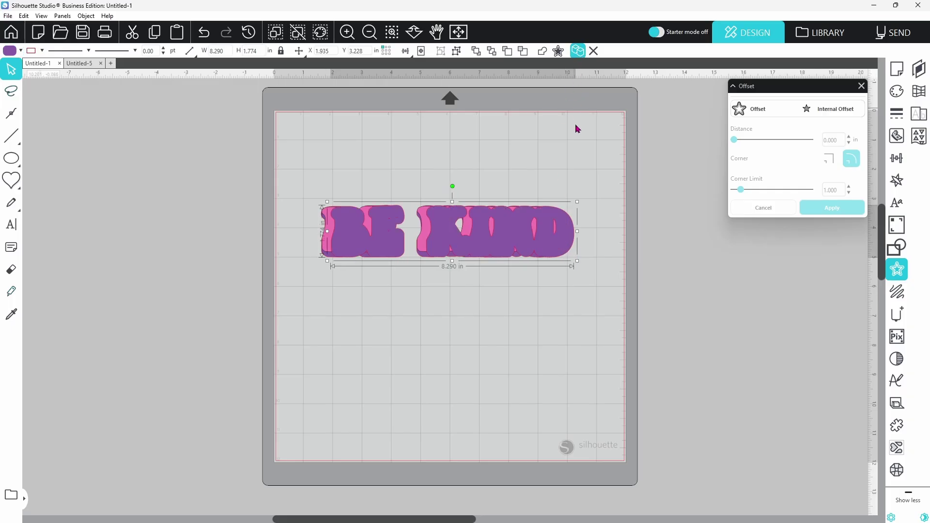
pyautogui.rightClick(555, 245)
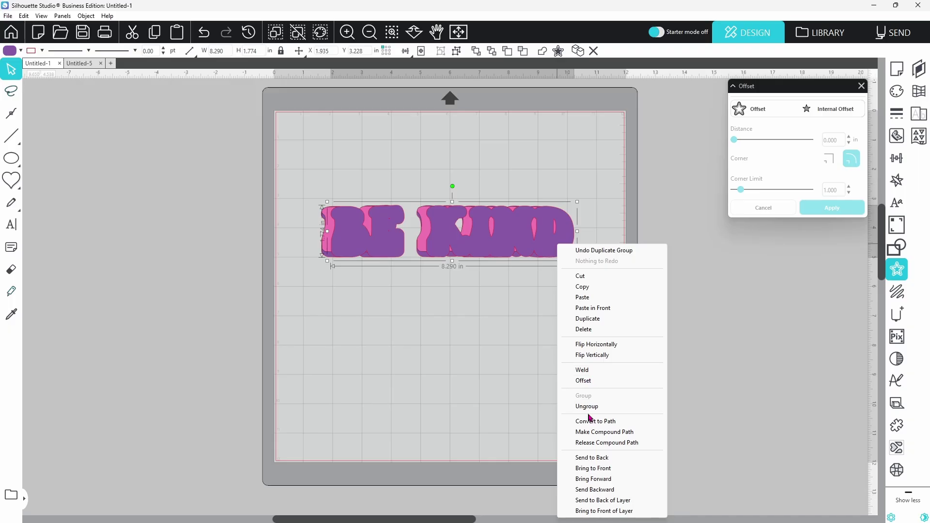
pyautogui.click(594, 458)
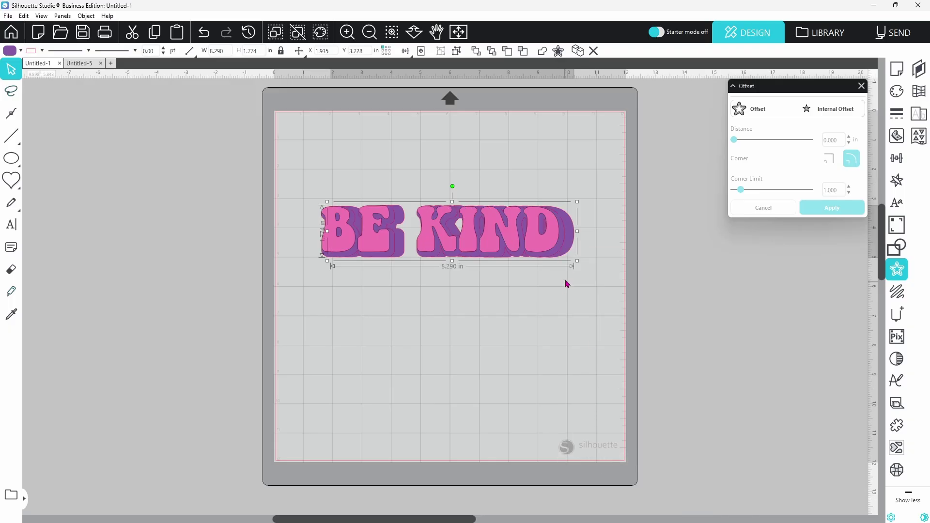
pyautogui.moveTo(571, 252); pyautogui.dragTo(567, 257)
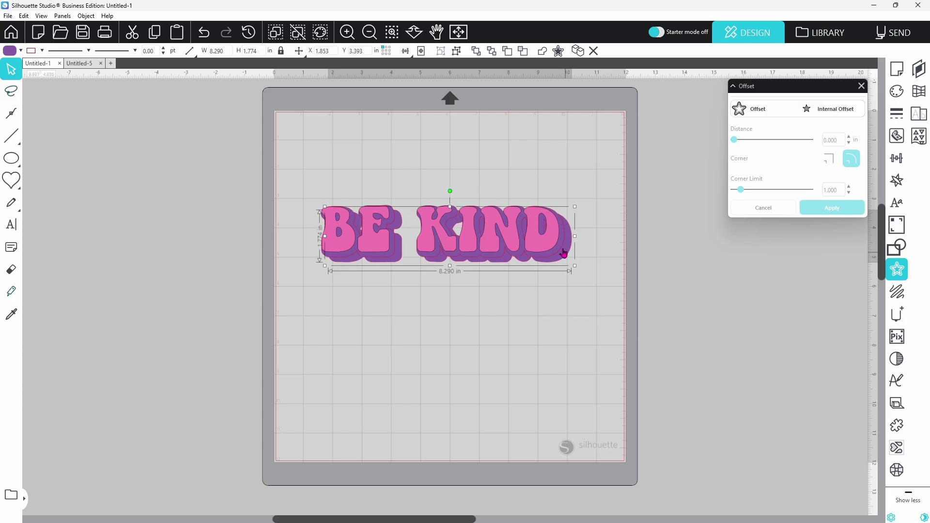
pyautogui.click(21, 50)
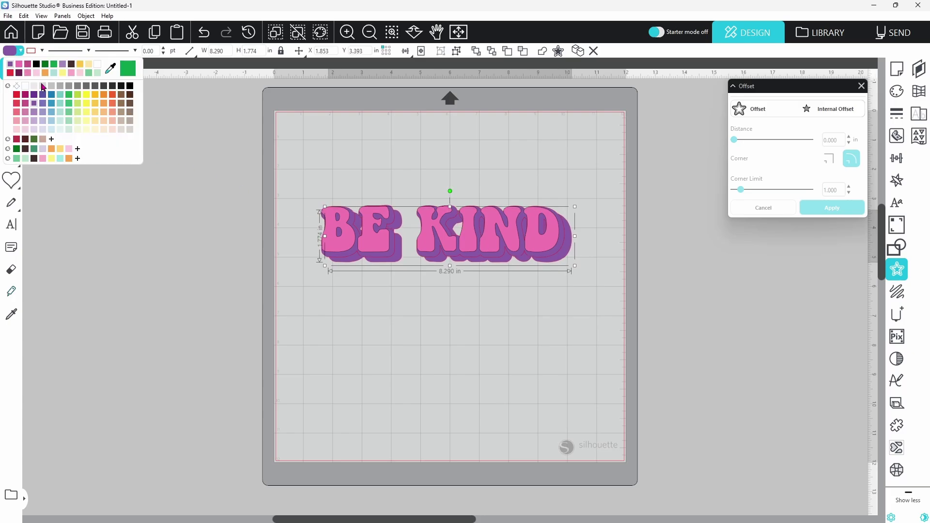
pyautogui.click(51, 103)
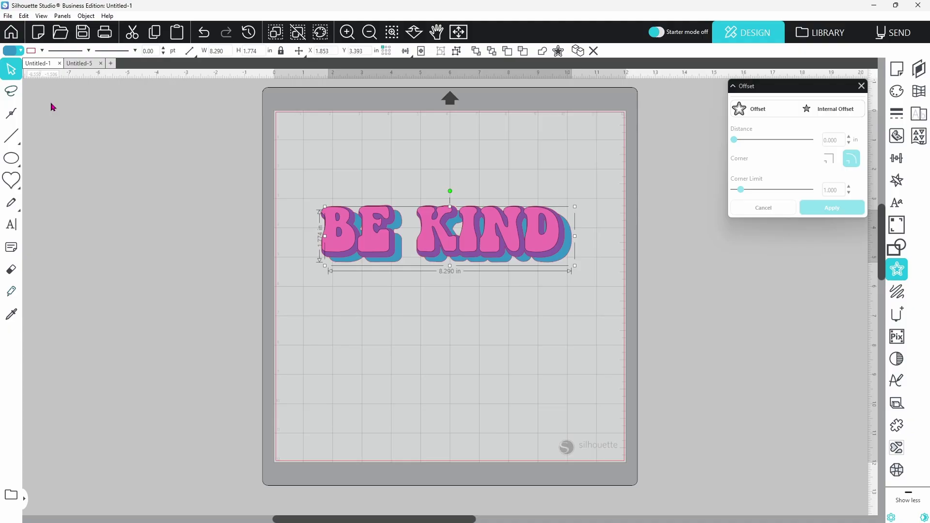
# Nudge the blue shadow layer slightly up and to the left, to about X 1.82 in and Y 3.36 in, and deselect it.
pyautogui.moveTo(400, 263); pyautogui.dragTo(399, 261)
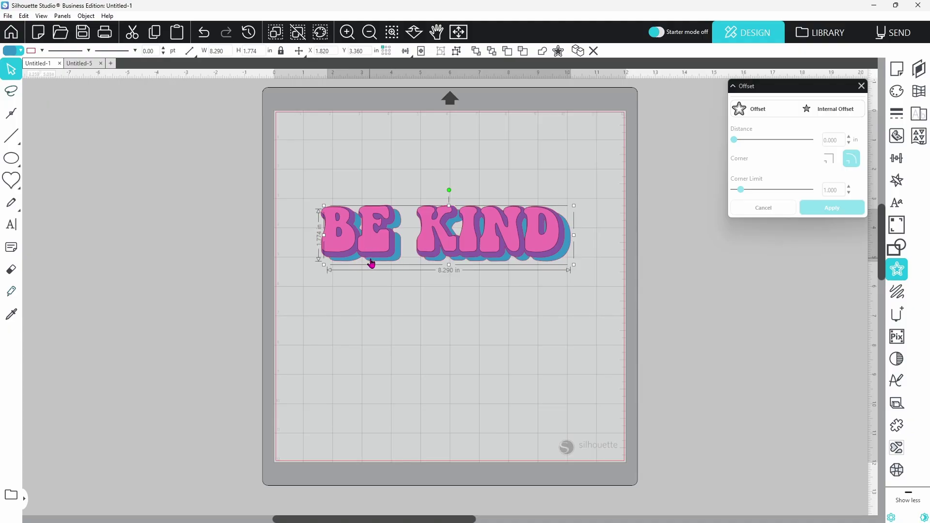
pyautogui.click(524, 301)
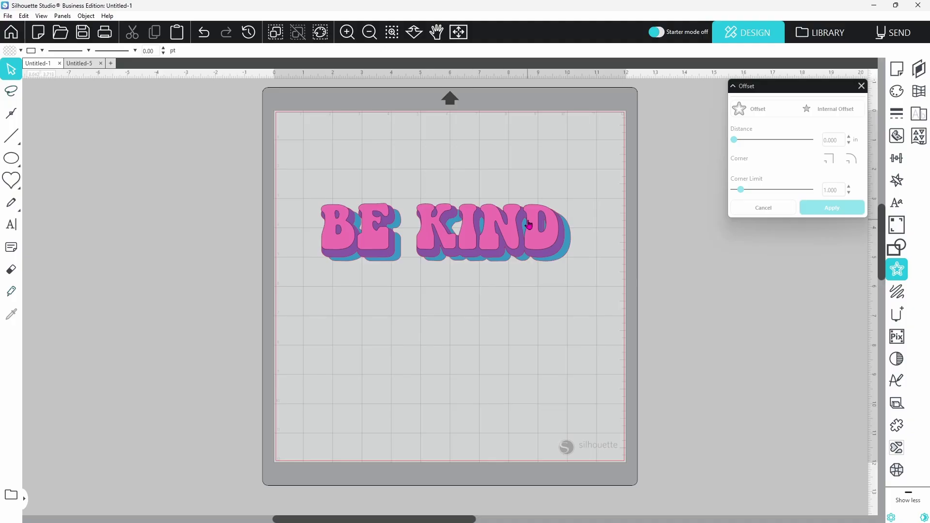
# Select all three BE KIND layers and apply Subtract All to remove the overlapping areas from the lower layers.
pyautogui.moveTo(309, 191); pyautogui.dragTo(361, 233)
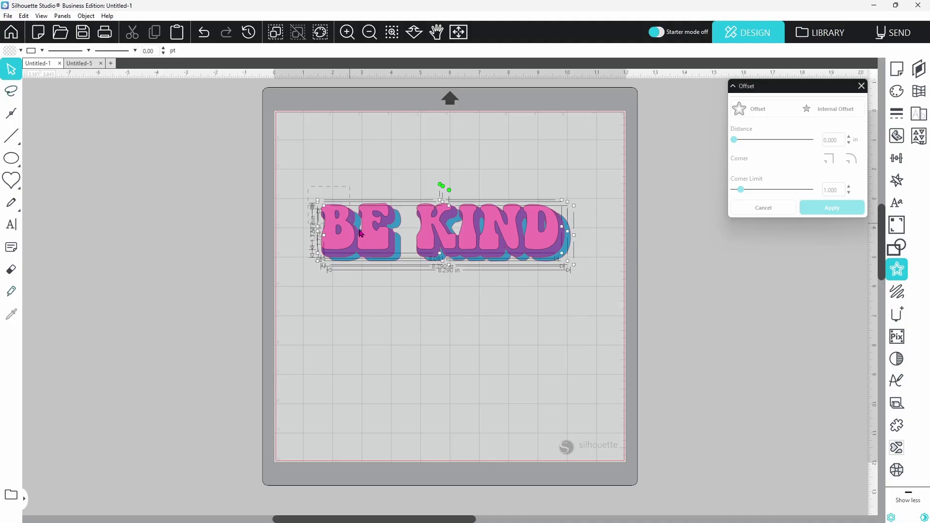
pyautogui.moveTo(557, 269); pyautogui.dragTo(562, 268)
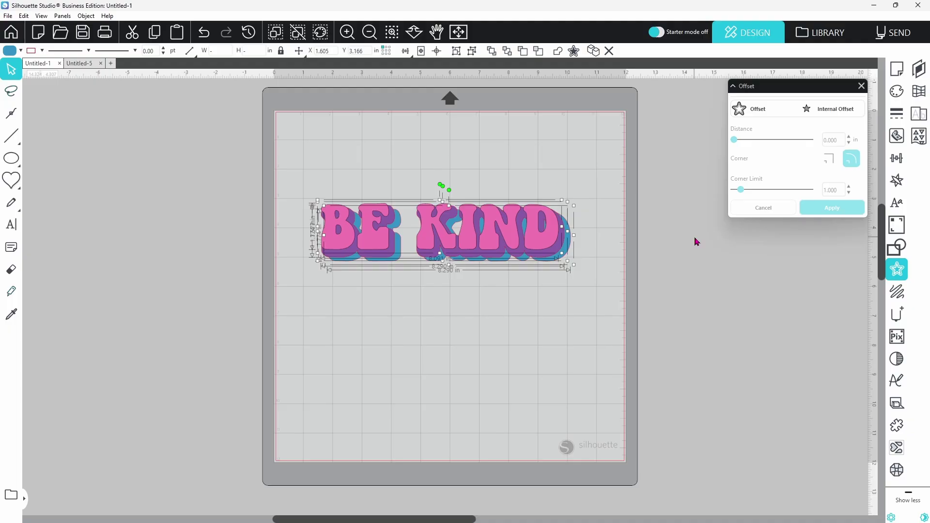
pyautogui.click(894, 250)
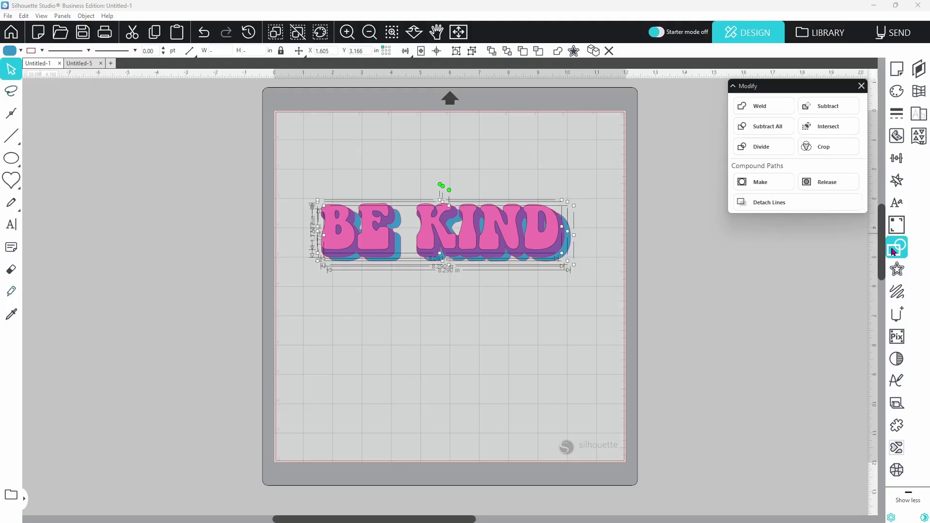
pyautogui.click(780, 135)
pyautogui.click(564, 283)
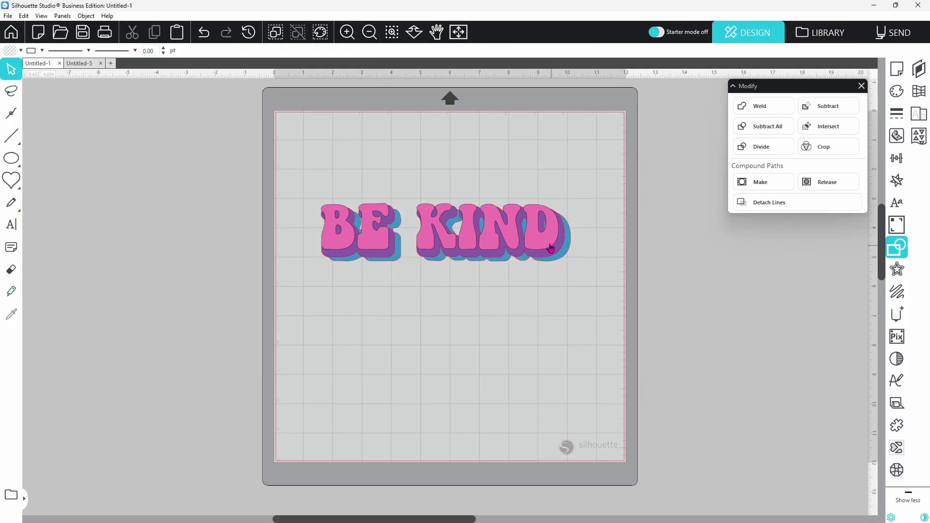
# Separate the cut layers vertically, with the pink lettering above the purple shadow and the blue shadow below it.
pyautogui.moveTo(551, 246); pyautogui.dragTo(545, 183)
pyautogui.click(546, 183)
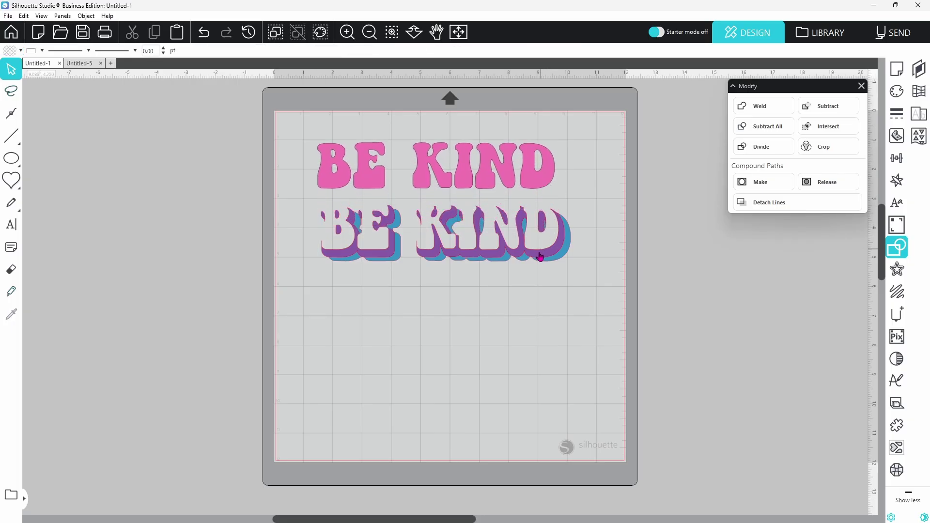
pyautogui.moveTo(545, 258); pyautogui.dragTo(555, 289)
pyautogui.click(564, 274)
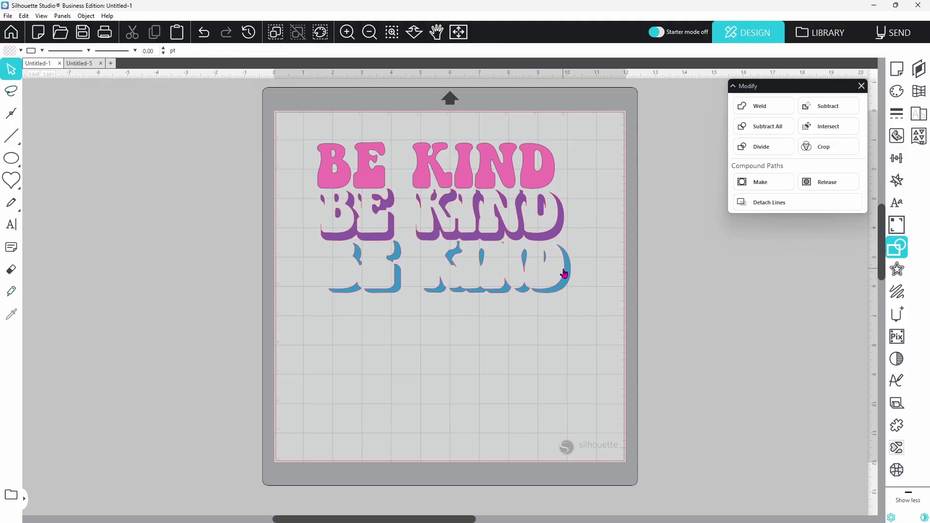